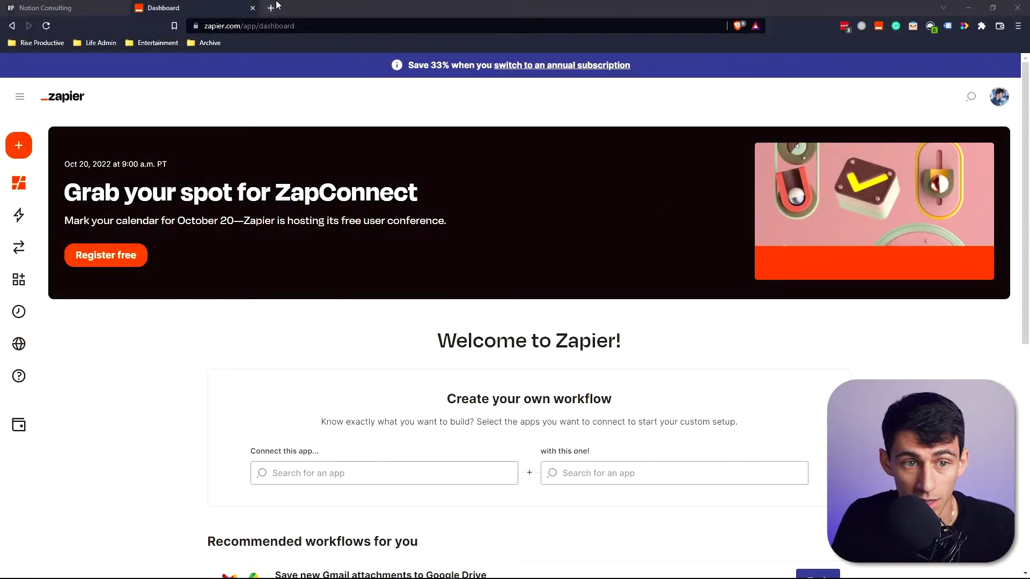
Open tidycal.com in a new browser tab.
click(276, 5)
text(tidycal.com)
key(Return)
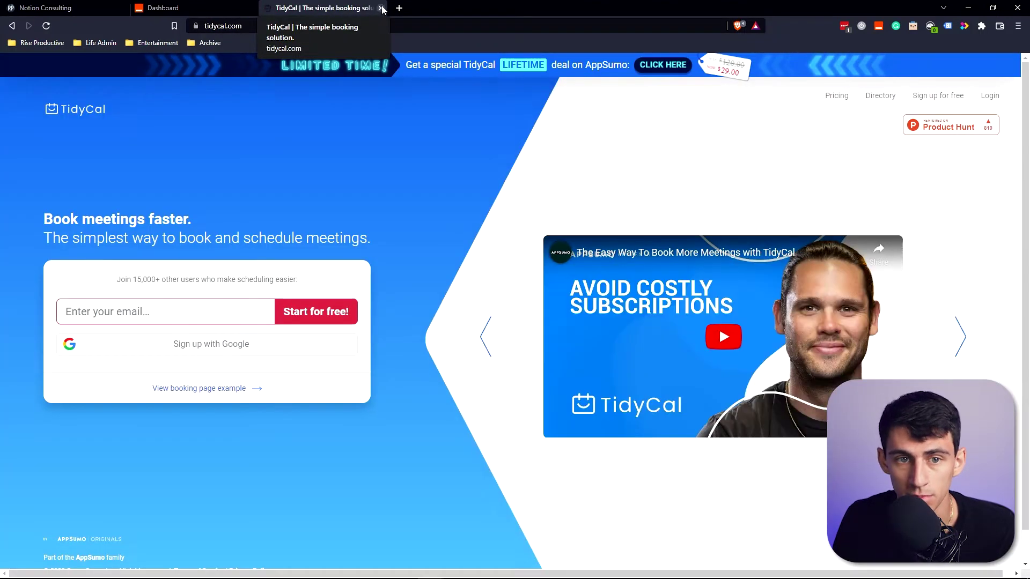
Show the Let's Work Together inquiry form on the Rise Productive consulting page.
click(399, 7)
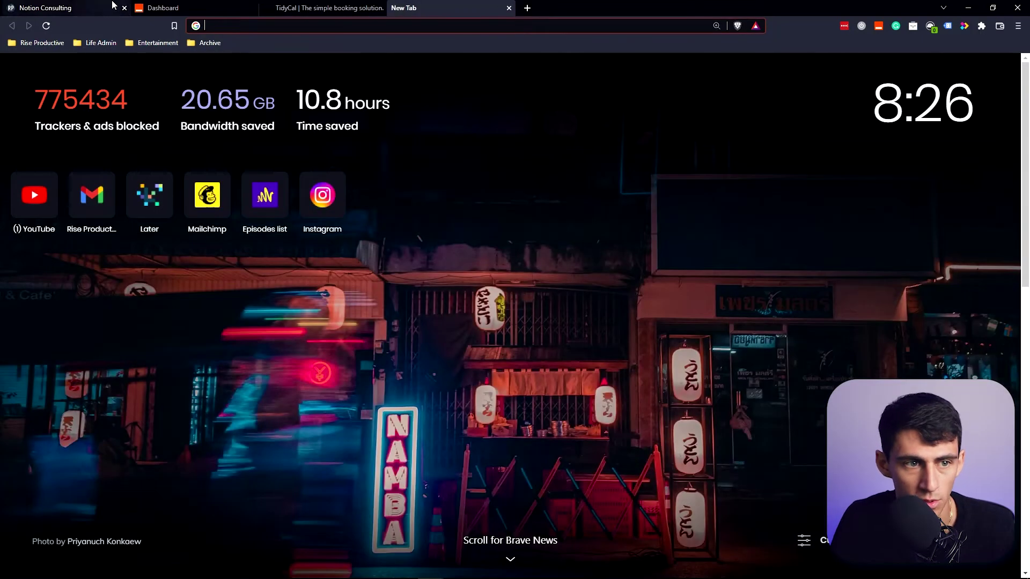
key(ctrl+1)
scroll(510, 359, up, 5)
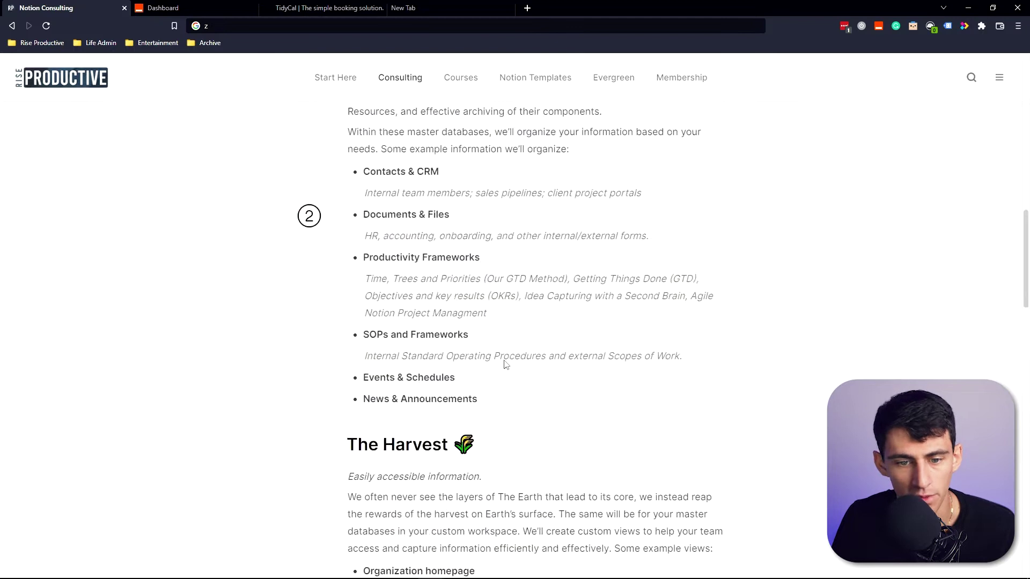
scroll(467, 322, up, 1)
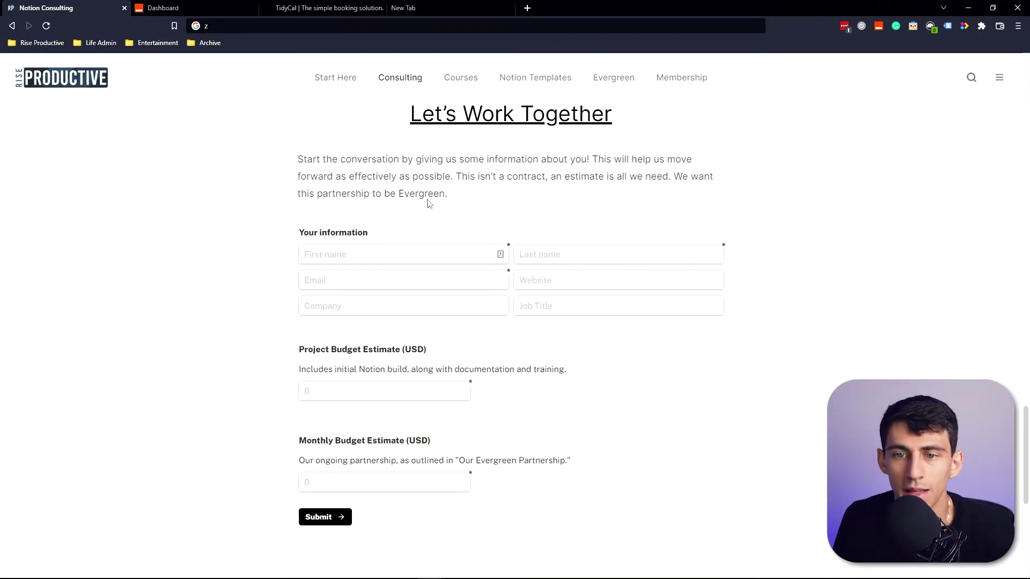
Bring the New Client Documents Template folder in File Explorer to the front.
click(400, 570)
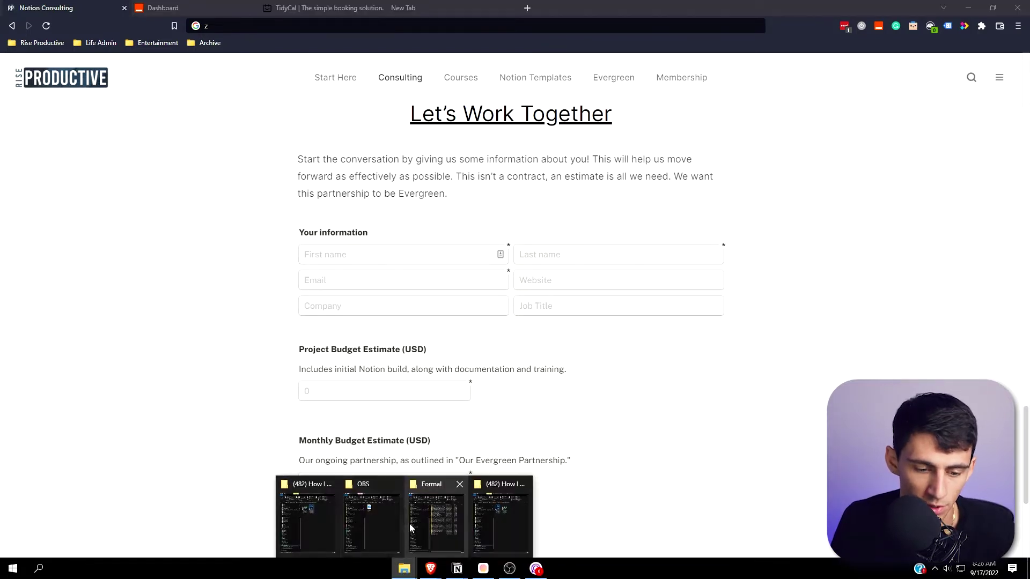
scroll(617, 229, up, 2)
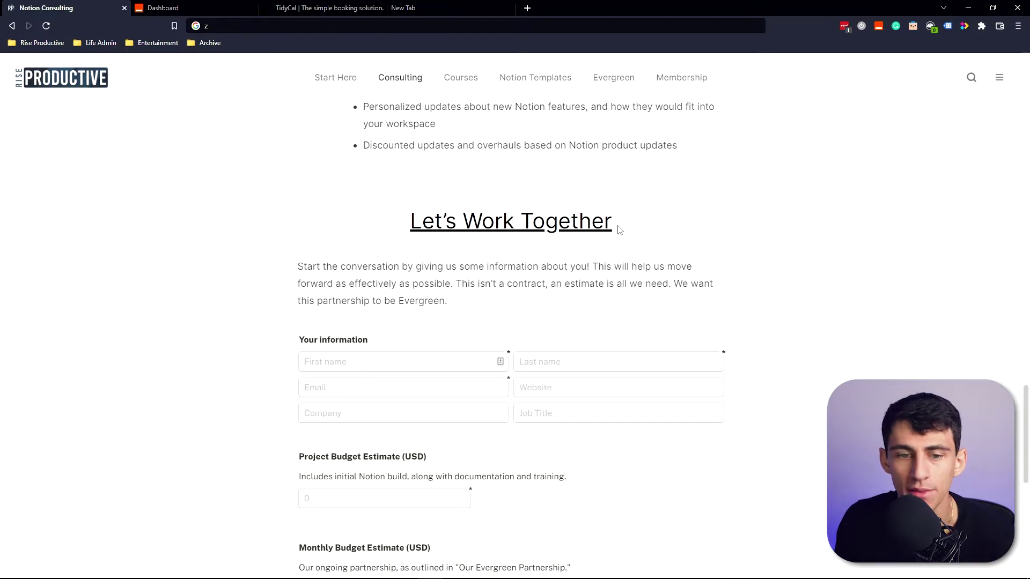
key(alt+Tab)
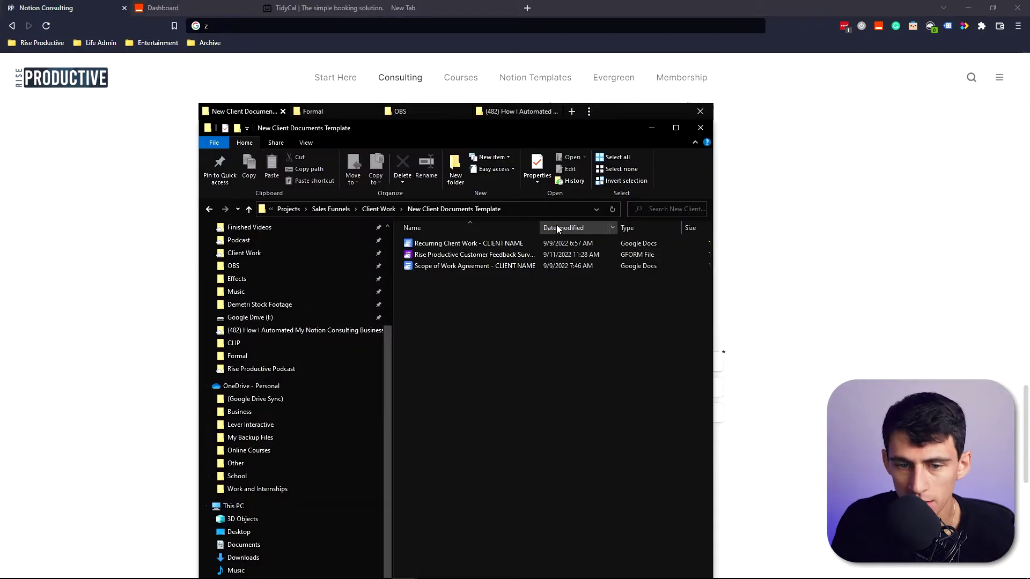
Autofit the Name column to reveal the full template file names, then return to Zapier's Zaps list.
double_click(542, 227)
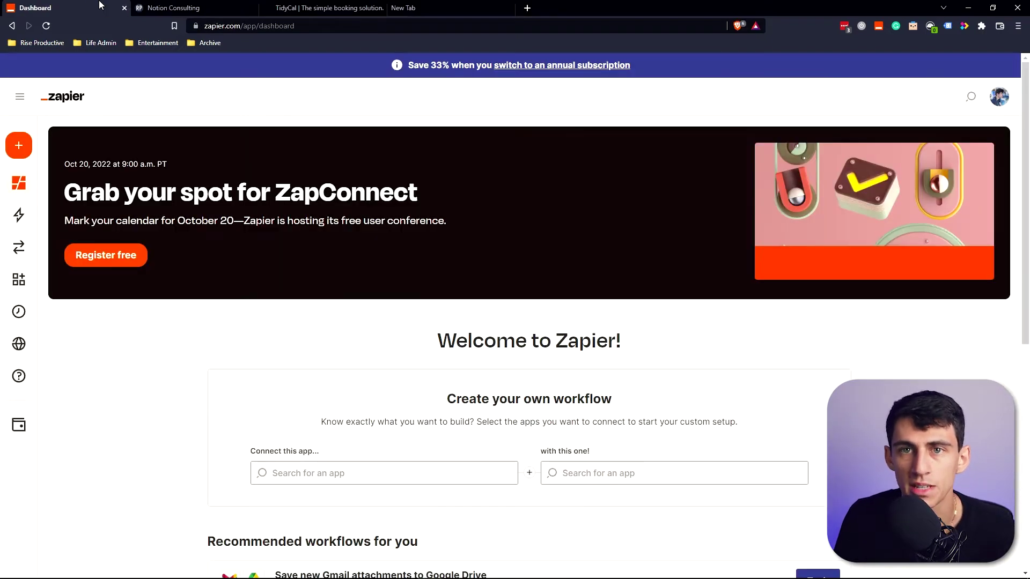
click(46, 221)
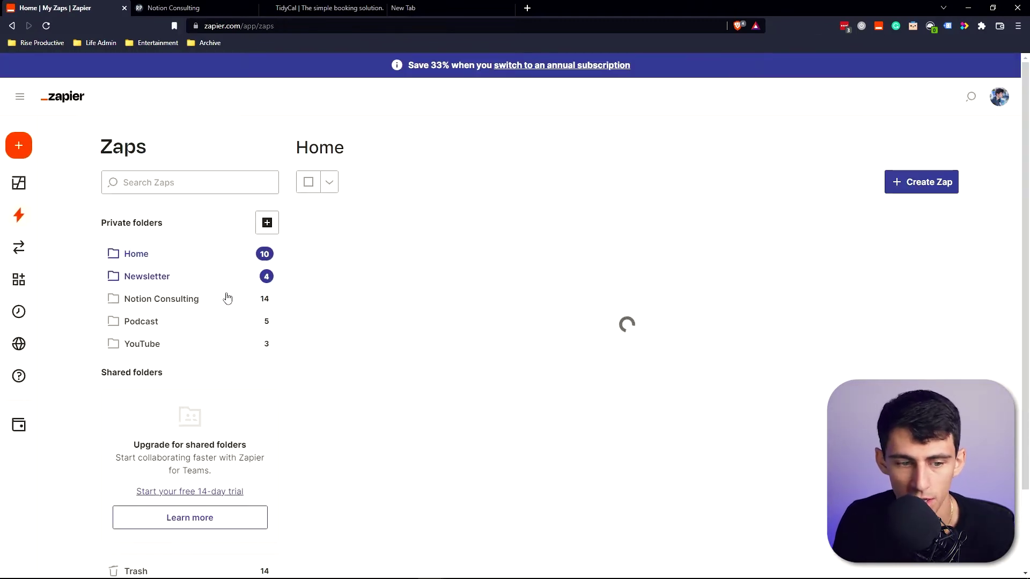
Open the Consulting Form Submit Sequence zap inside the Notion Consulting folder.
click(225, 298)
scroll(797, 198, down, 1)
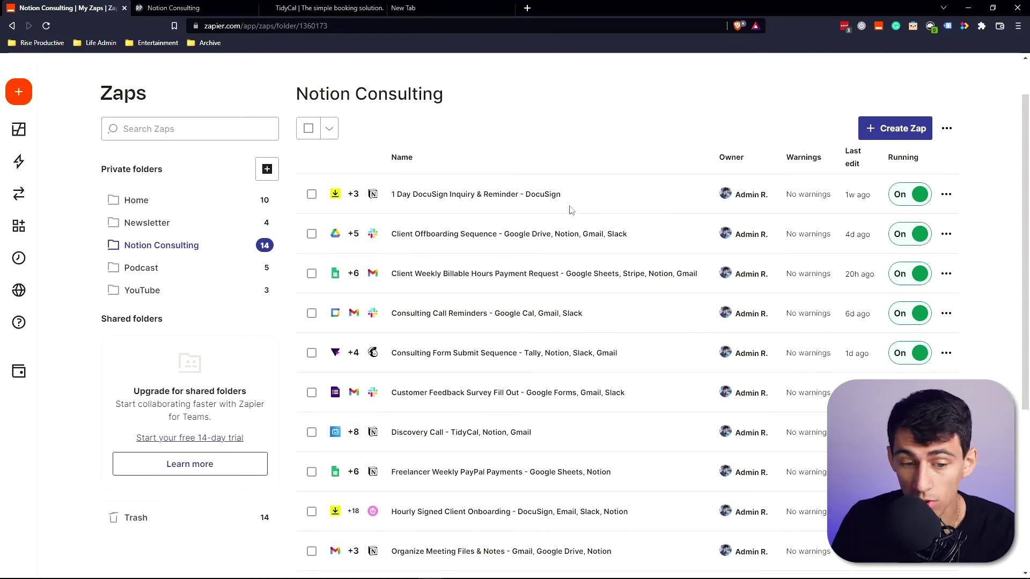
click(548, 353)
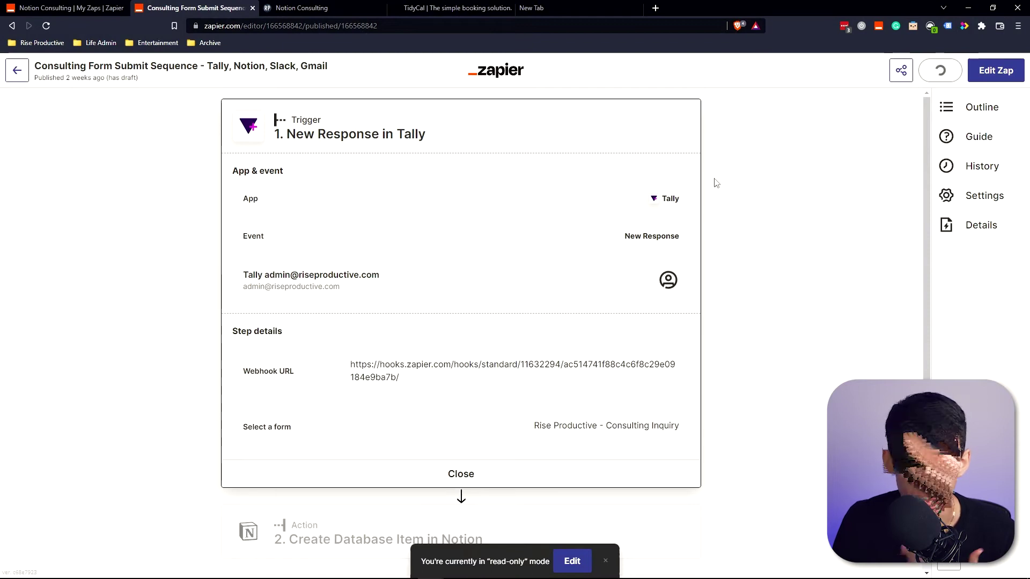
Open the zap's editable draft and continue past the Tally New Response trigger.
scroll(563, 228, down, 1)
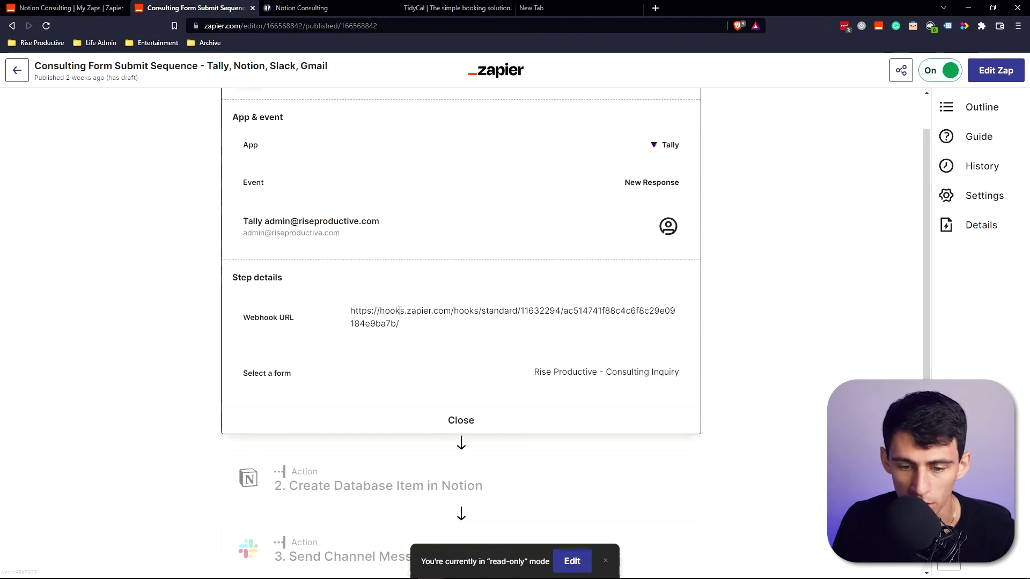
scroll(619, 333, down, 1)
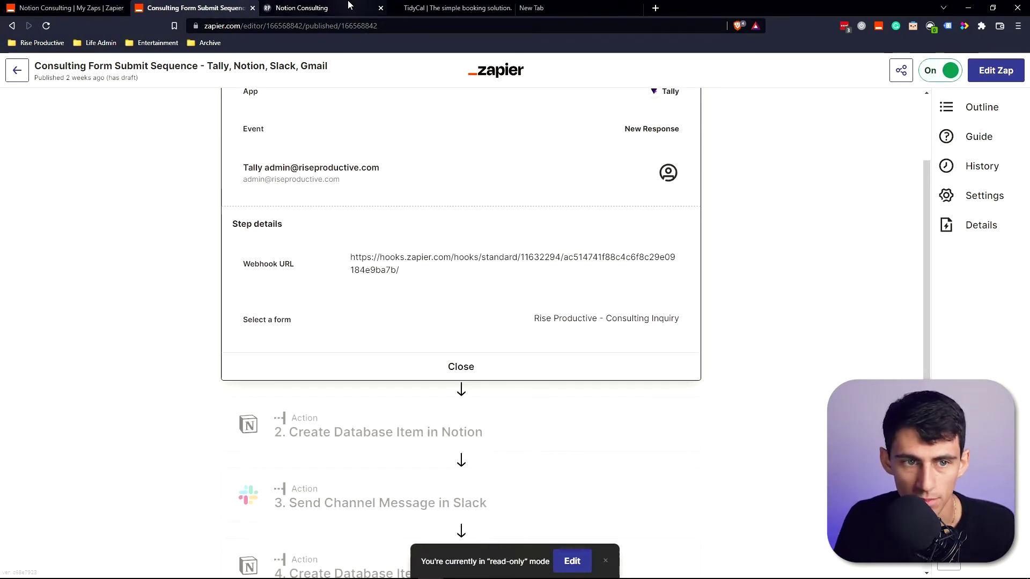
click(344, 8)
click(230, 5)
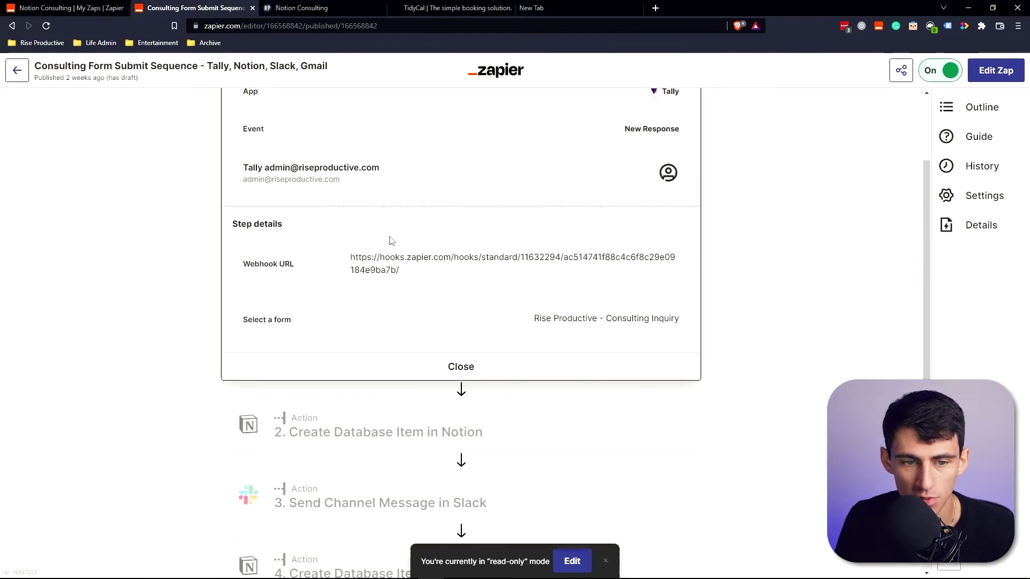
scroll(417, 265, up, 2)
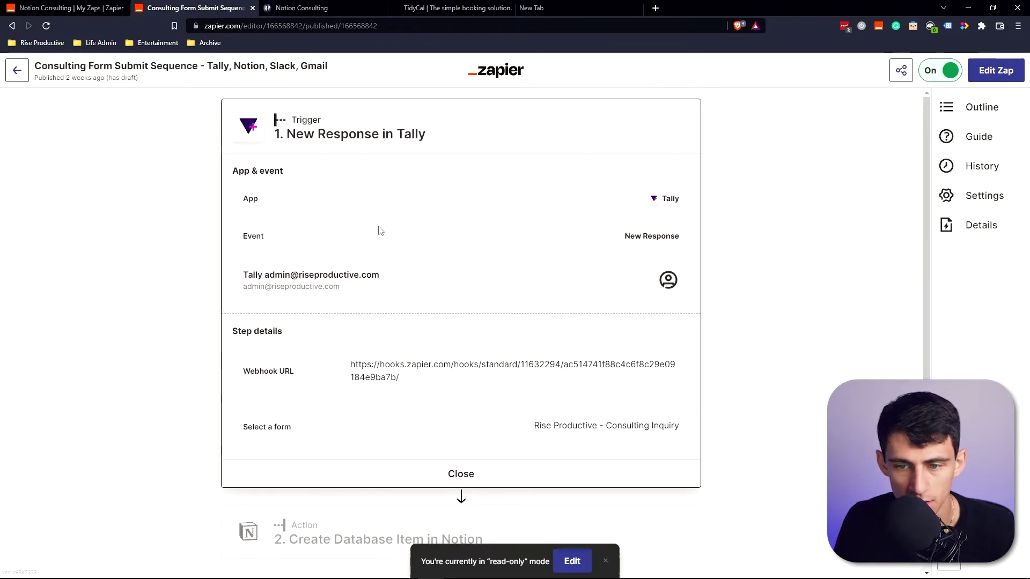
click(996, 70)
click(550, 341)
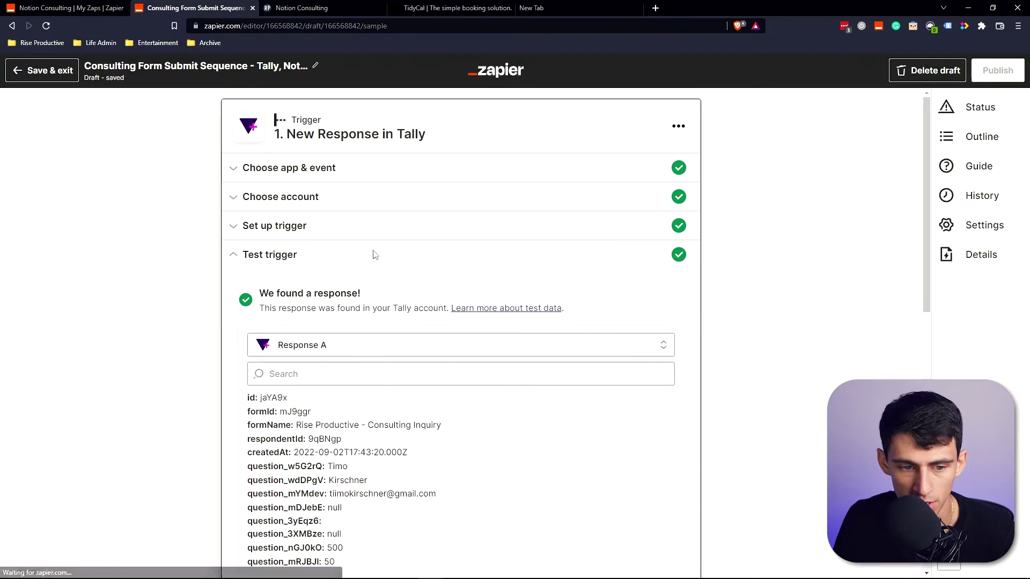
scroll(341, 353, down, 3)
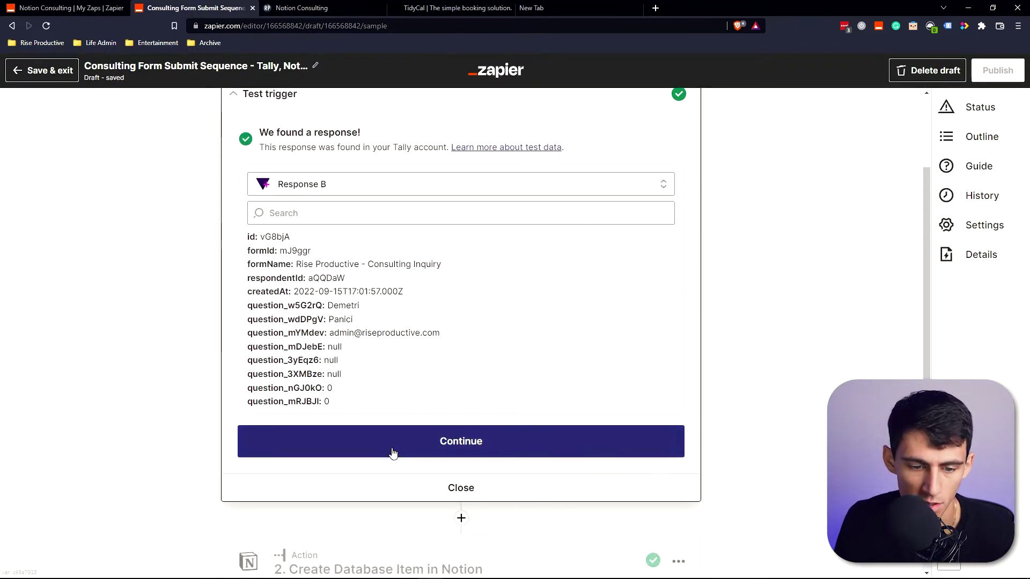
click(391, 449)
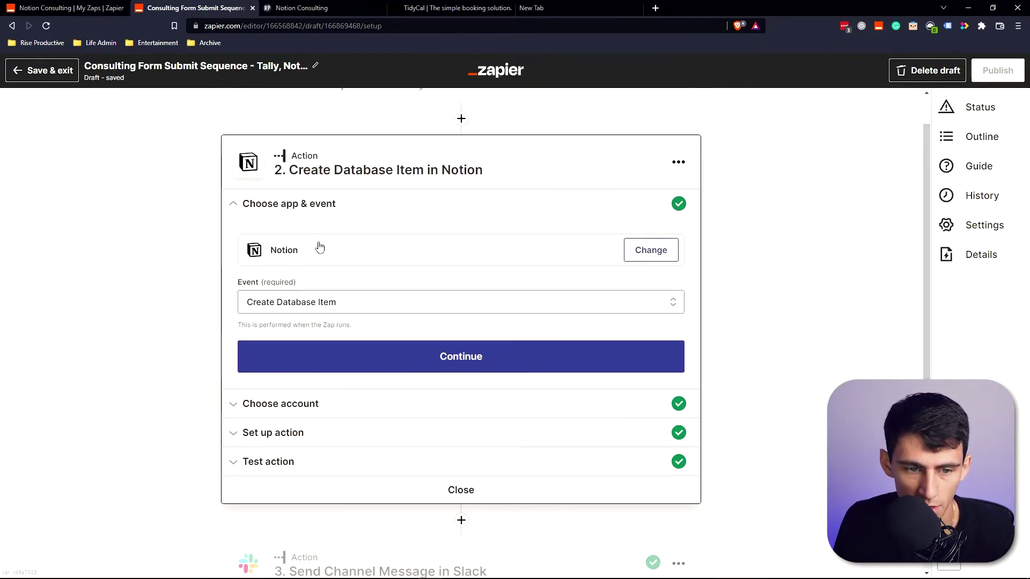
Expand the Notion step's account and action setup to review its CRM field mappings.
click(320, 403)
click(266, 393)
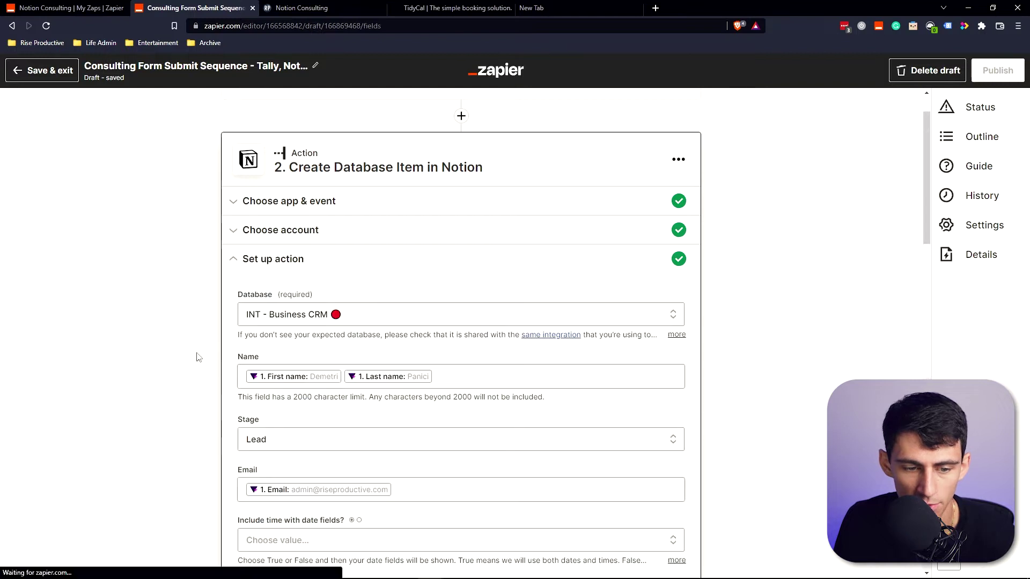
scroll(308, 263, down, 1)
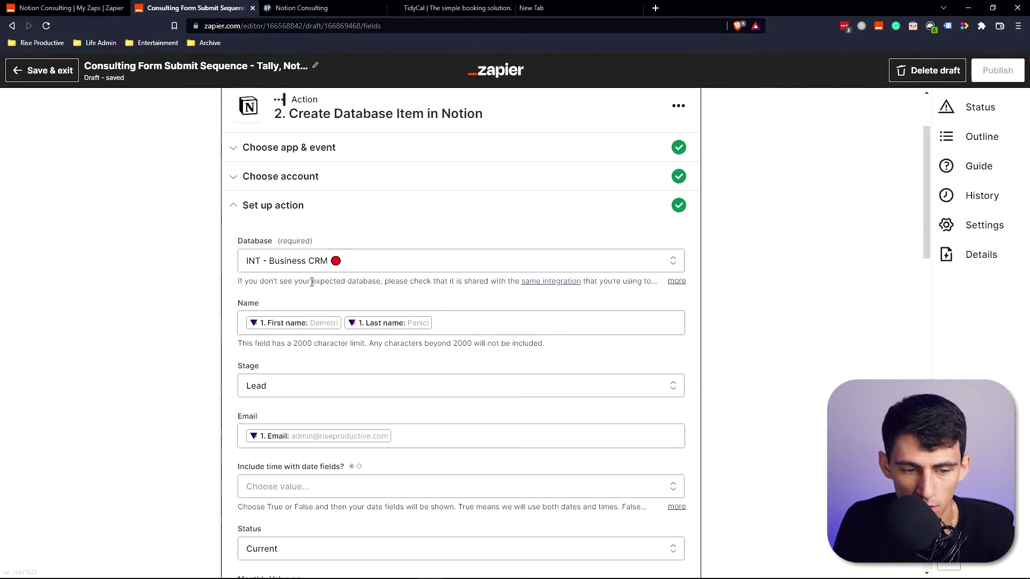
scroll(343, 325, down, 1)
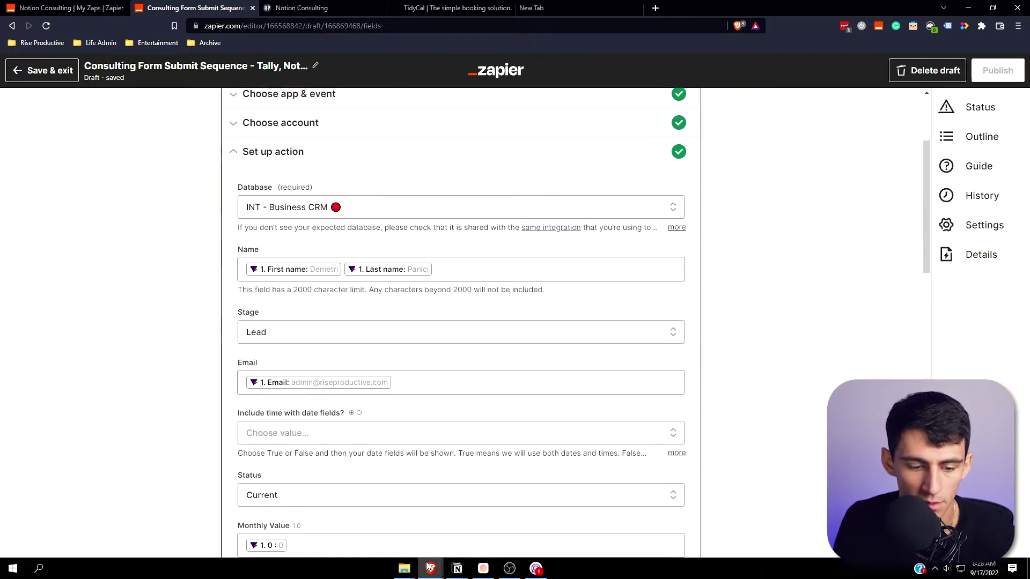
scroll(464, 440, down, 3)
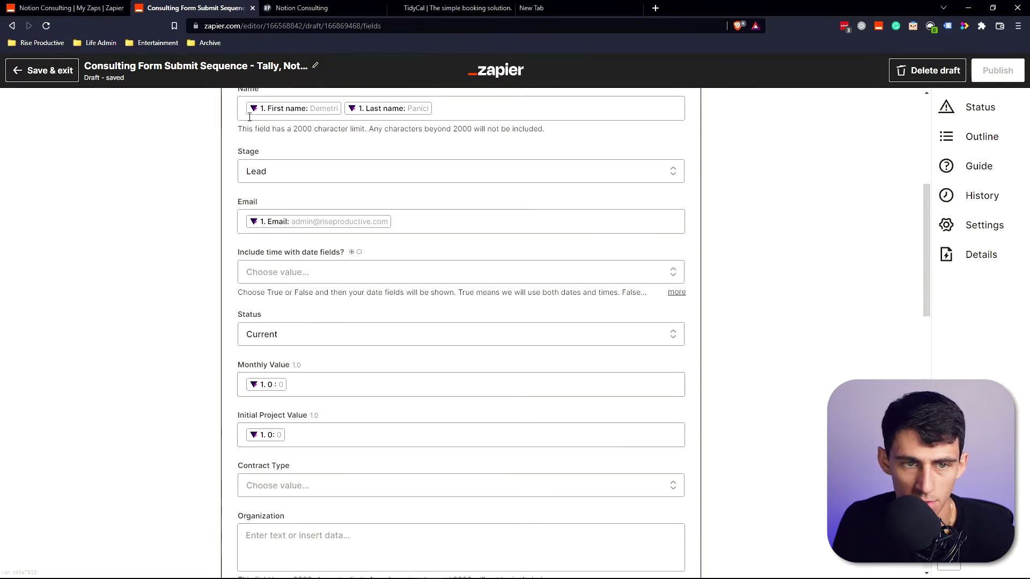
click(299, 8)
Open the Lead-stage contact's page on the Notion Business CRM Pipeline board to inspect its properties.
mouse_move(457, 568)
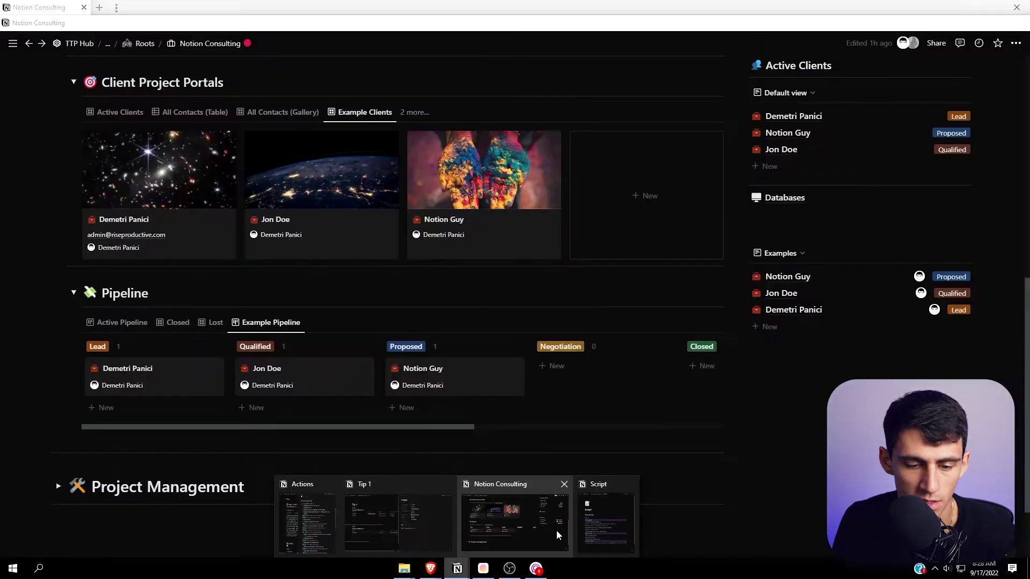
click(556, 530)
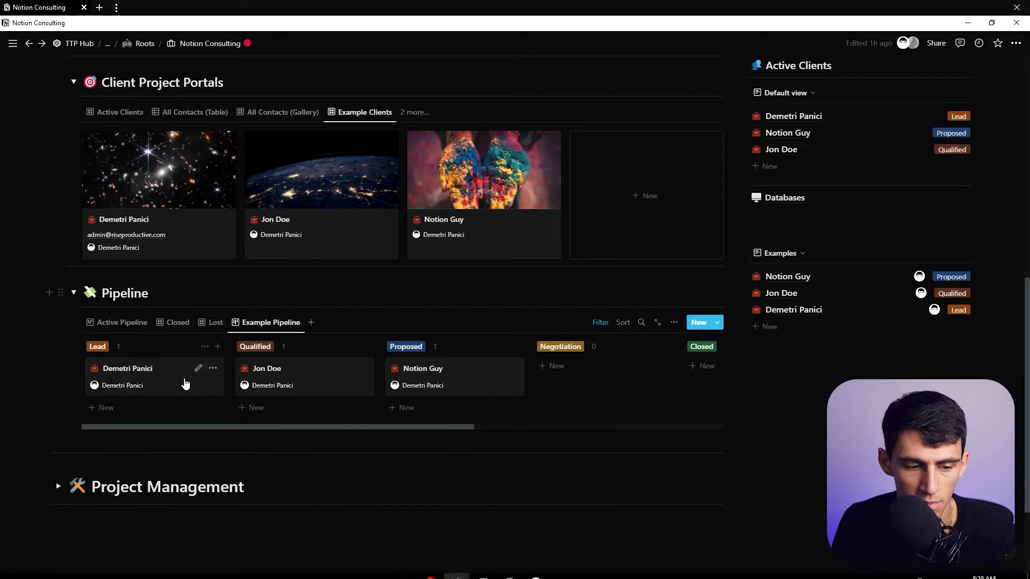
click(185, 385)
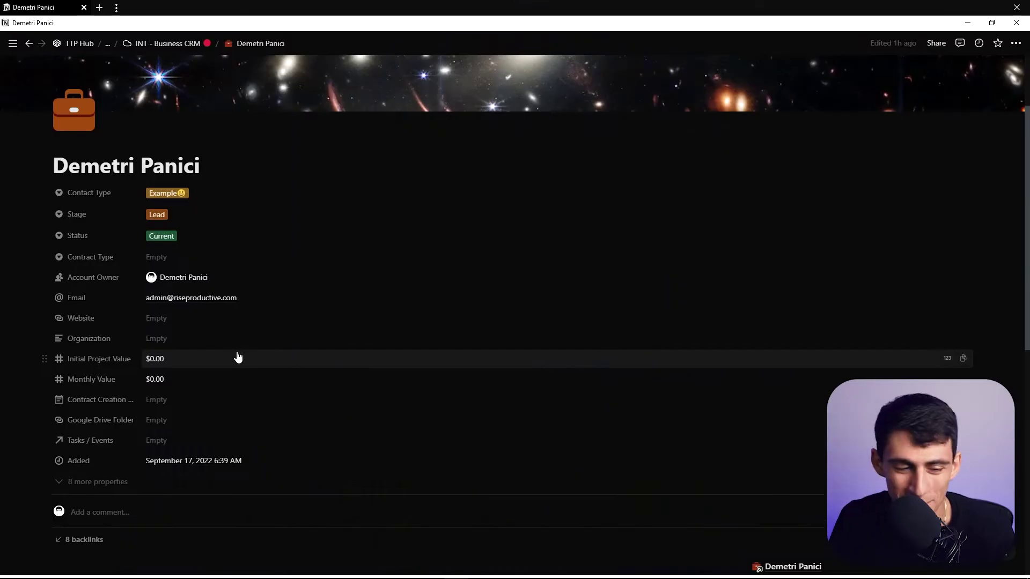
mouse_move(2, 307)
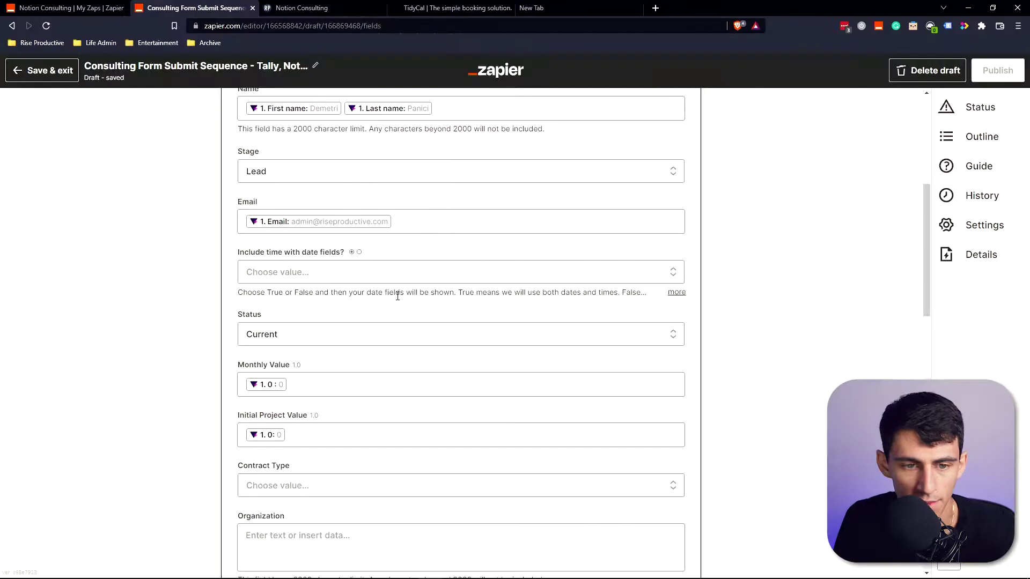
scroll(421, 349, down, 10)
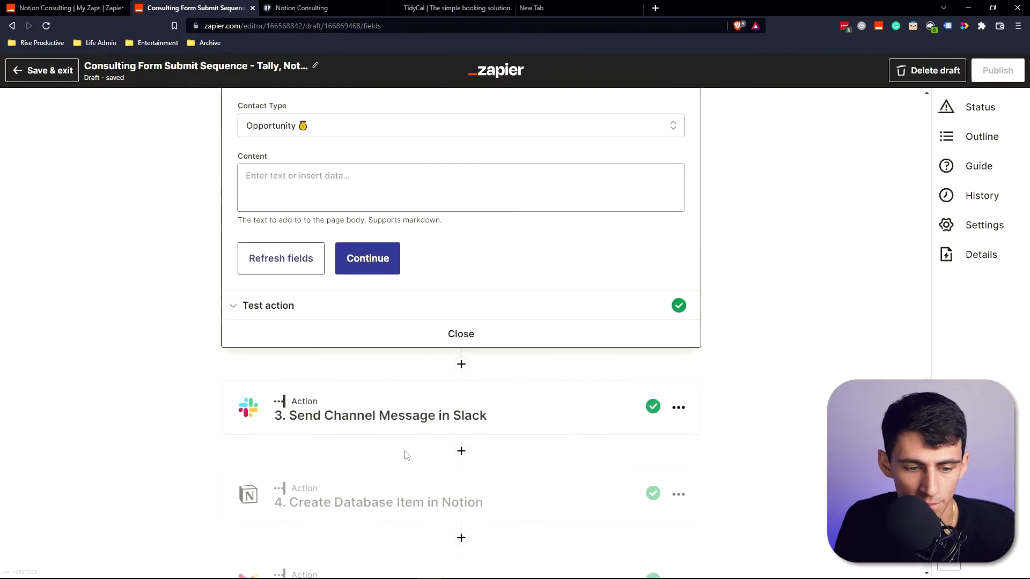
Review the Slack channel message settings and reach the Send Email in Gmail step setup.
click(327, 424)
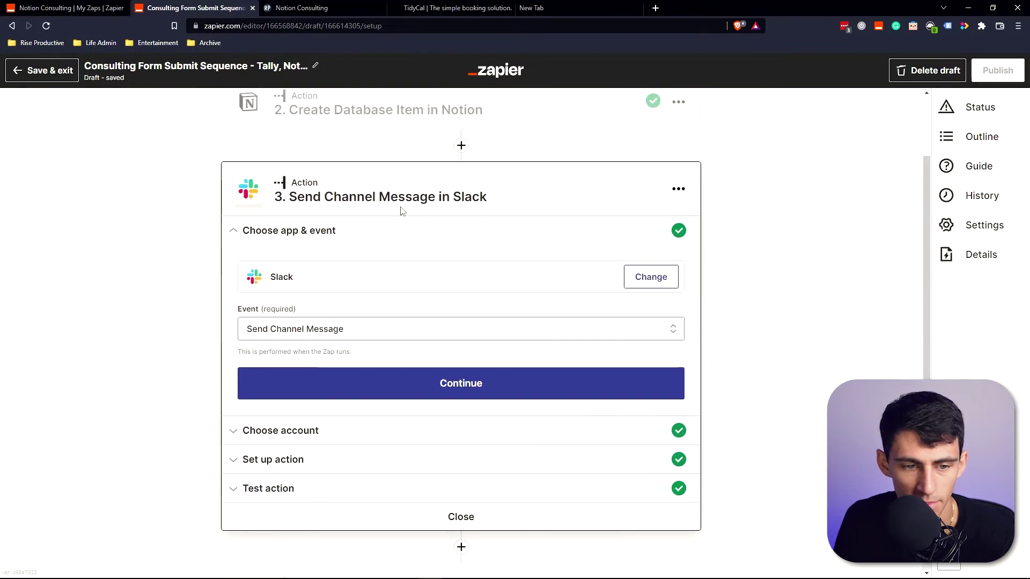
click(357, 459)
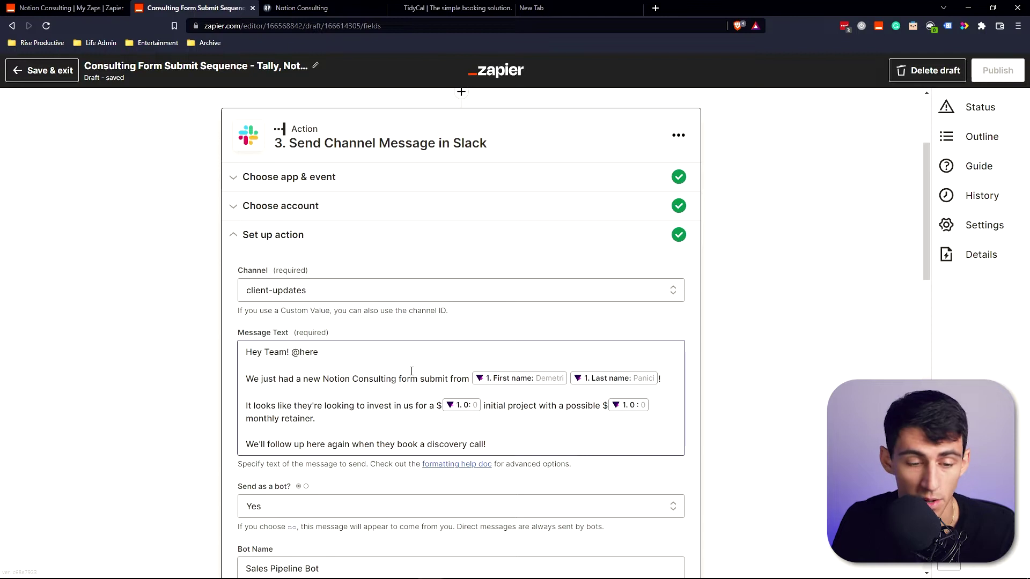
scroll(397, 373, down, 1)
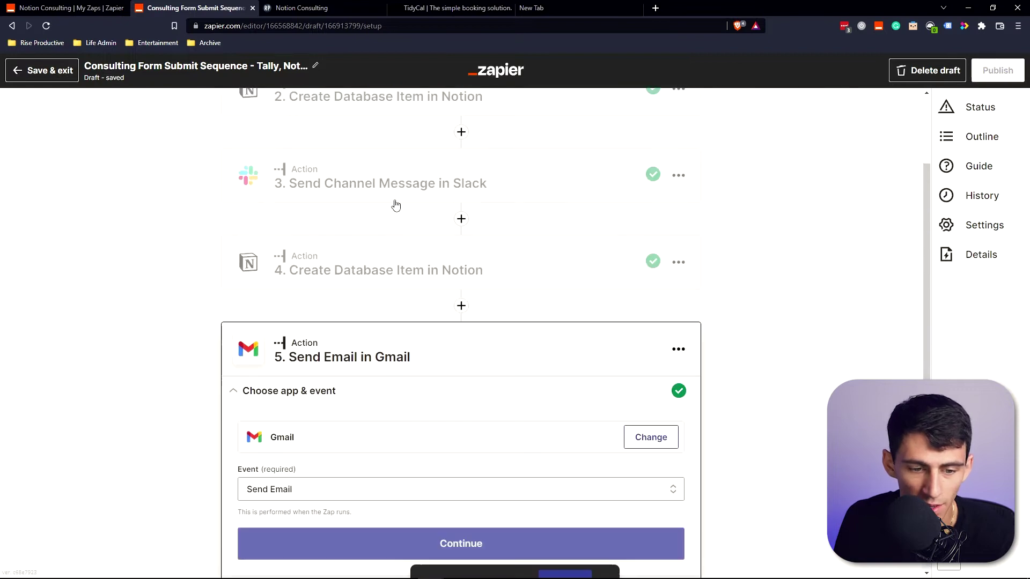
scroll(329, 386, down, 5)
Read through the Gmail follow-up email body, then open the Discovery Call - TidyCal, Notion, Gmail zap.
click(324, 368)
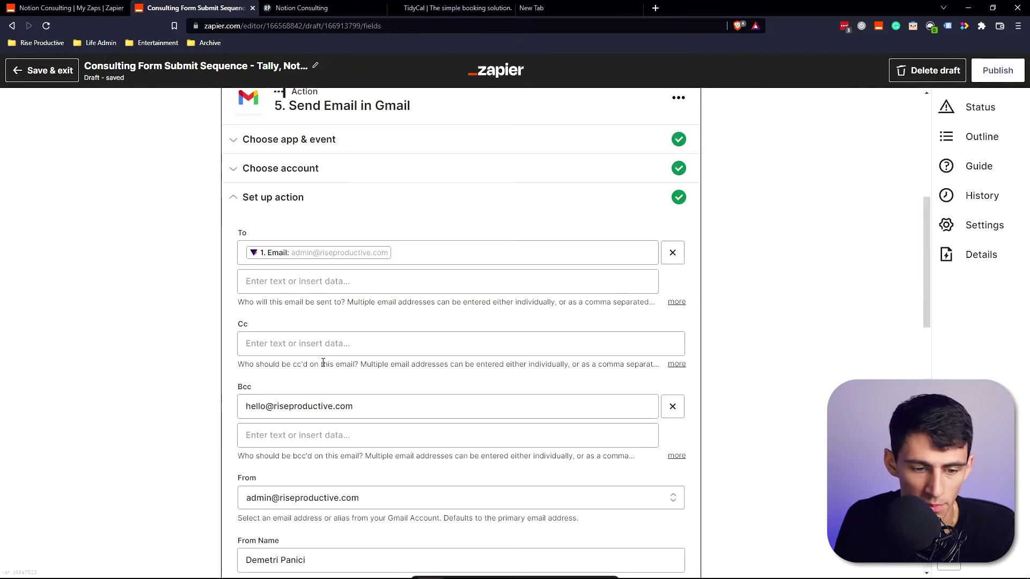
scroll(323, 363, down, 10)
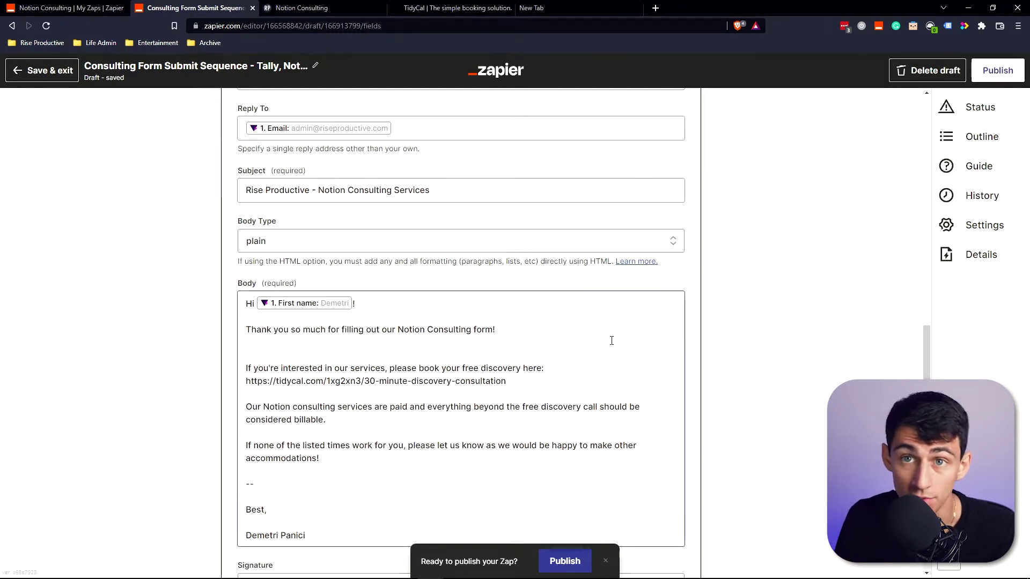
scroll(615, 342, down, 1)
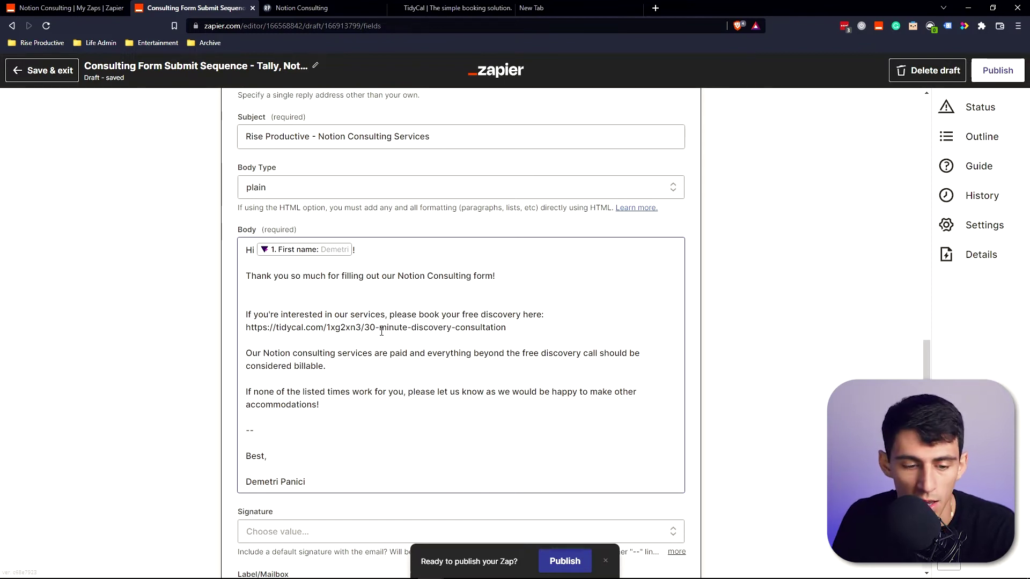
scroll(481, 304, down, 1)
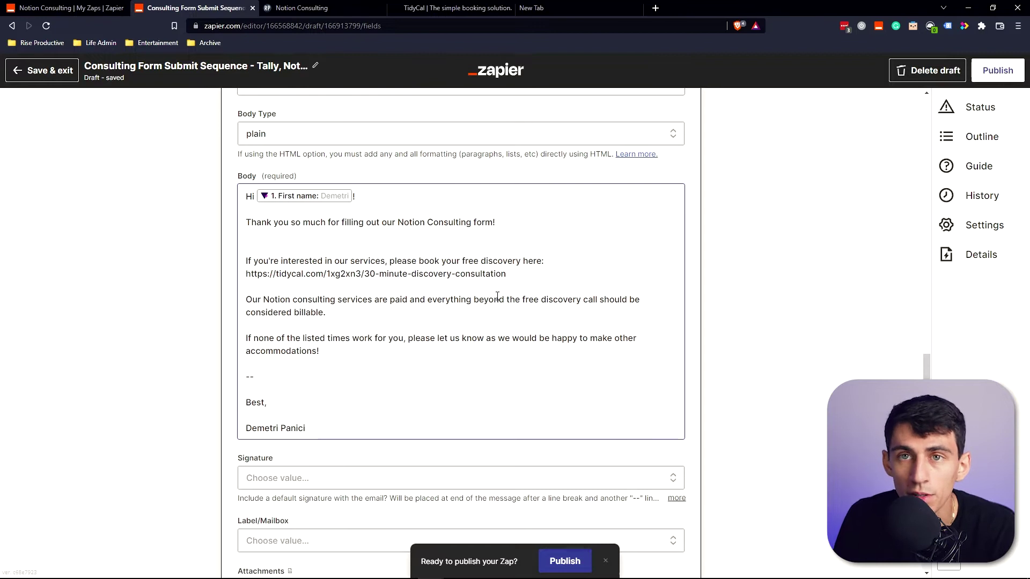
scroll(499, 300, up, 1)
scroll(506, 308, down, 1)
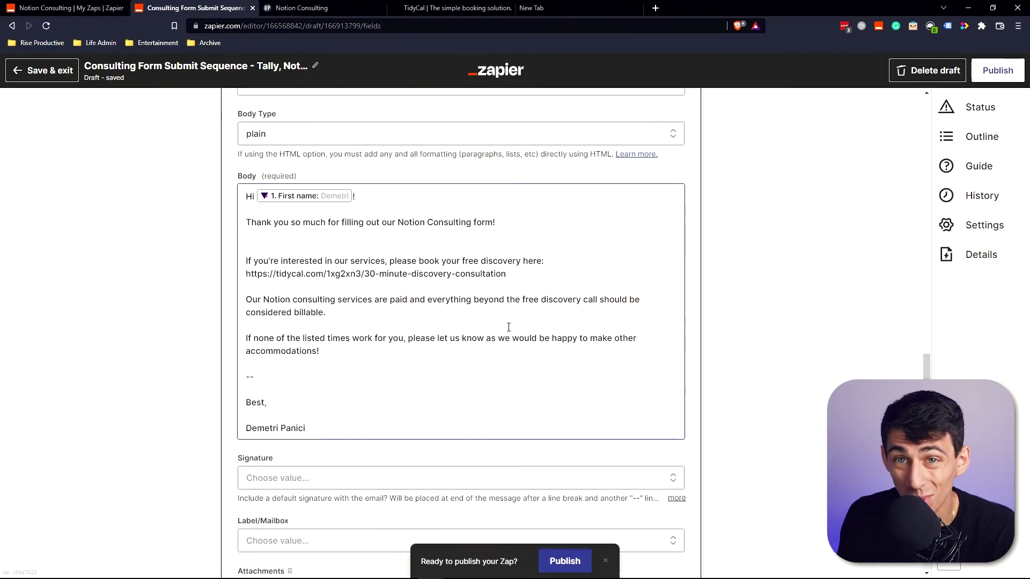
scroll(497, 364, down, 5)
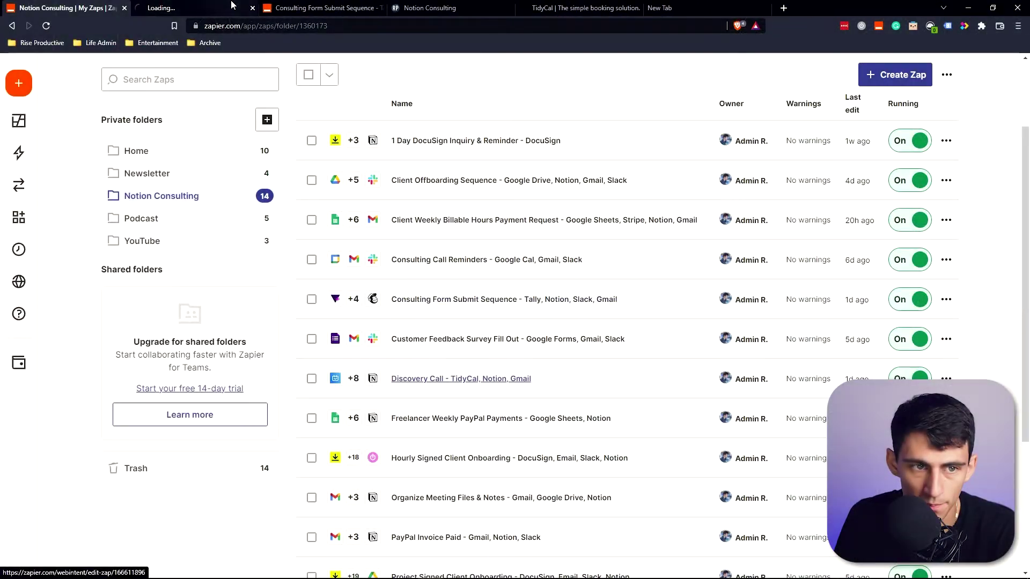
click(228, 5)
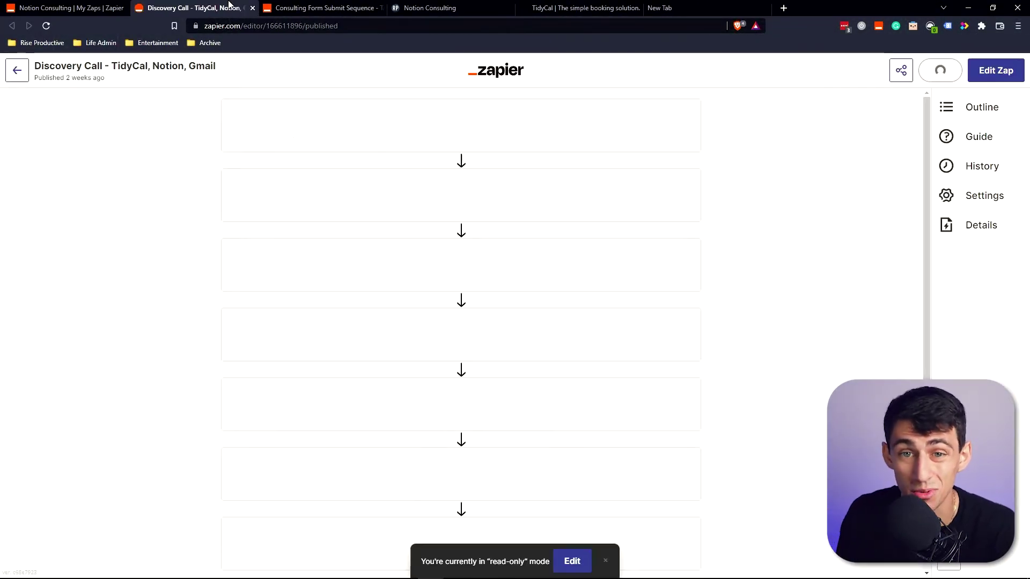
Glance at TidyCal, expand the New Booking trigger, and switch the Discovery Call zap into draft editing.
click(609, 5)
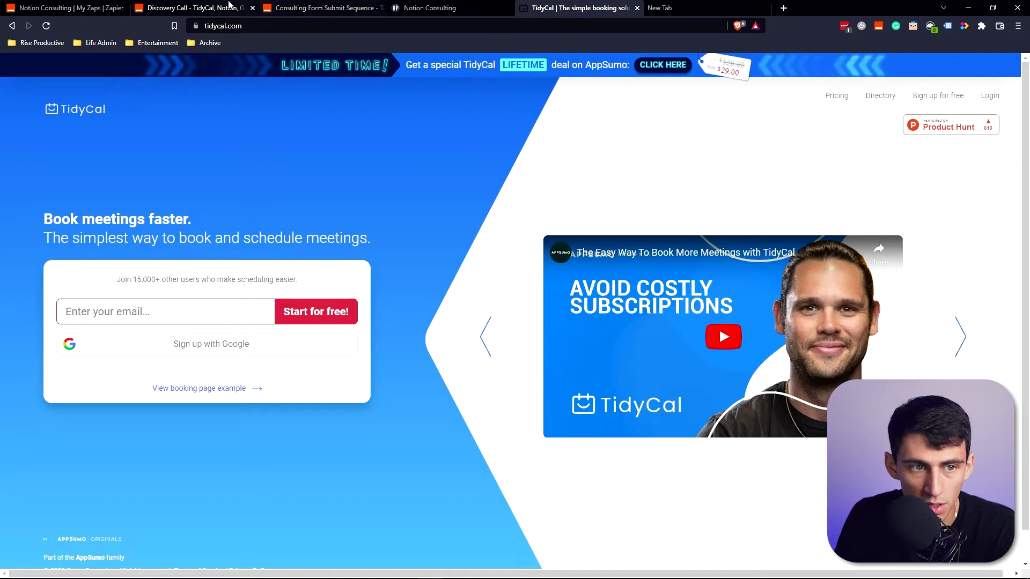
click(225, 8)
click(361, 134)
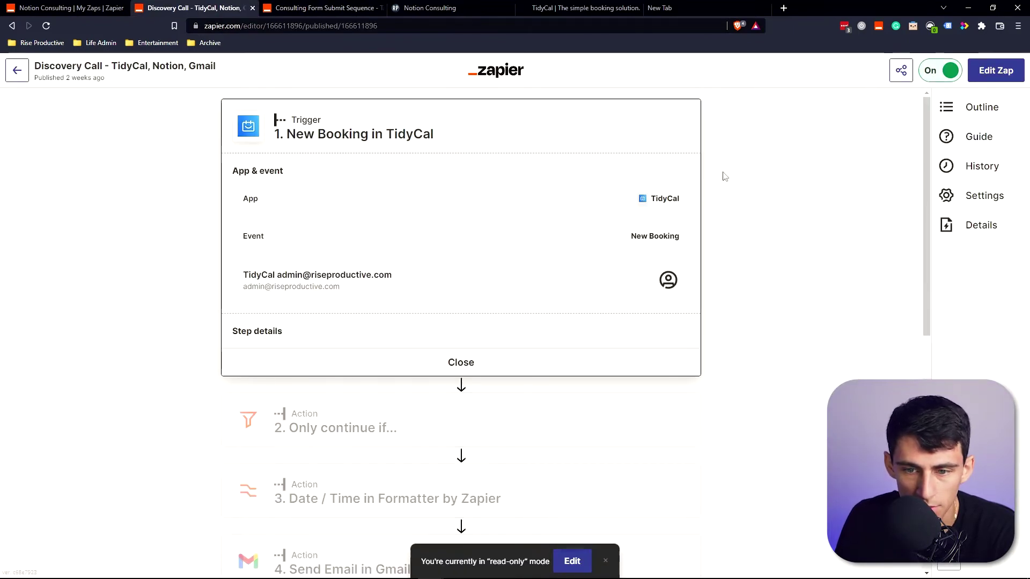
click(985, 72)
Inspect the Only continue if filter's conditions that pass only Discovery bookings.
click(397, 327)
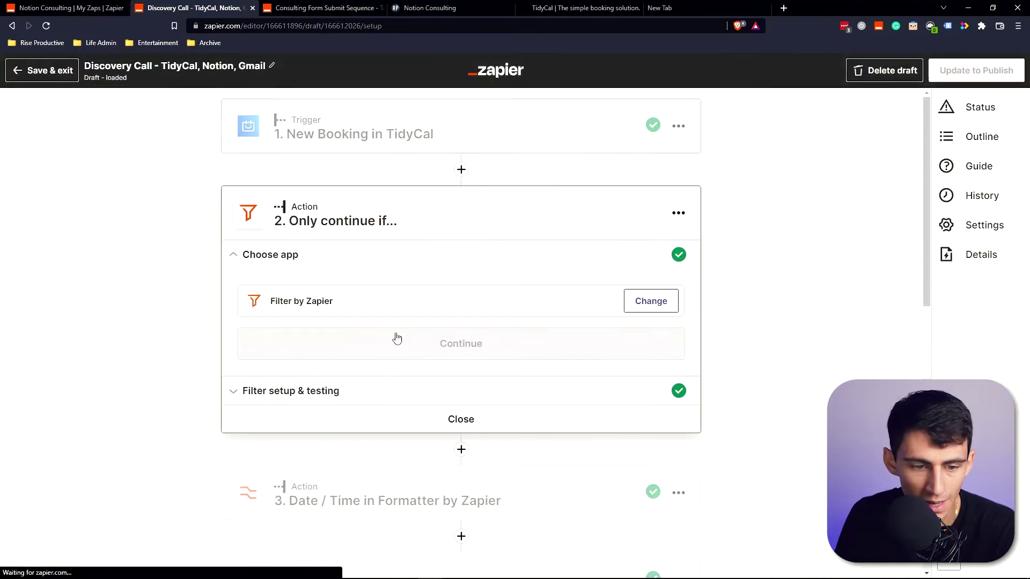
click(427, 304)
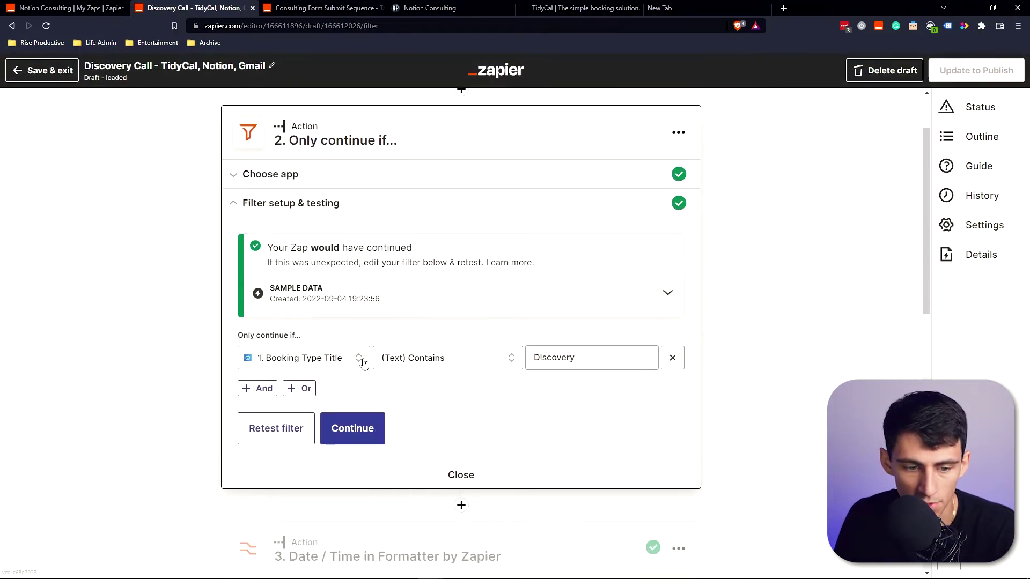
scroll(459, 369, down, 1)
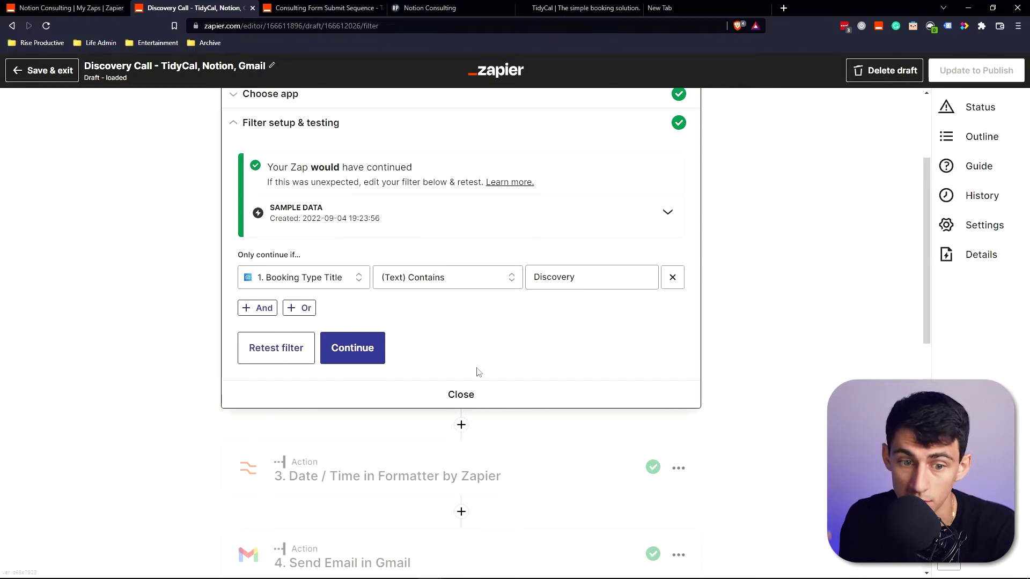
scroll(472, 365, down, 1)
Check the Date / Time formatter's sample output date and open the Send Email in Gmail step.
click(397, 420)
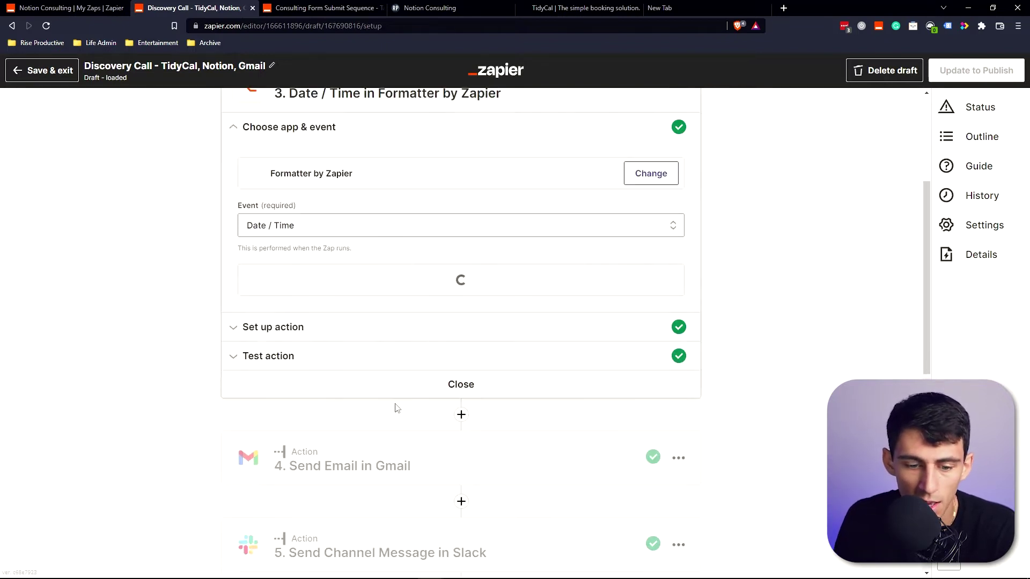
click(290, 455)
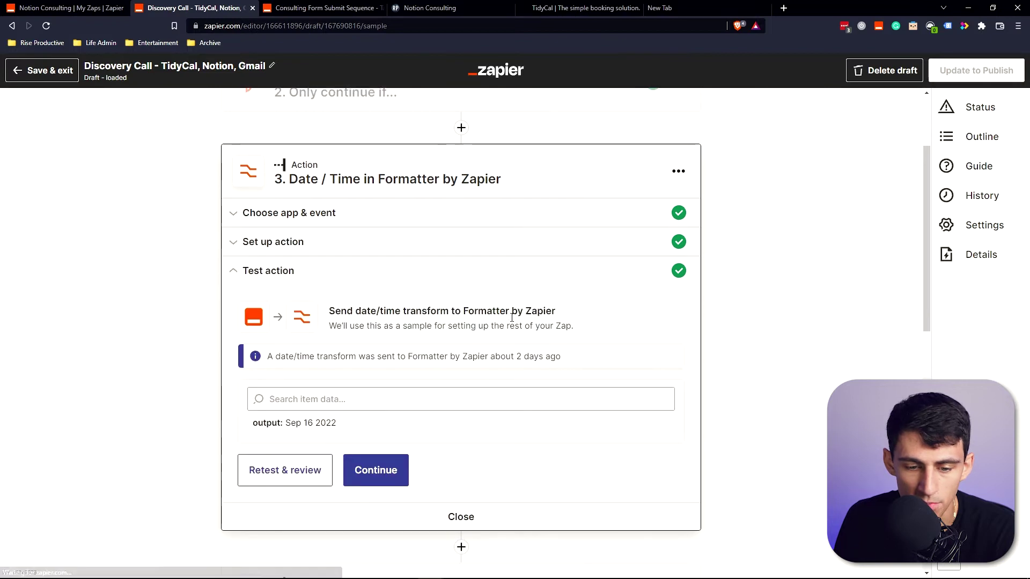
scroll(266, 402, down, 1)
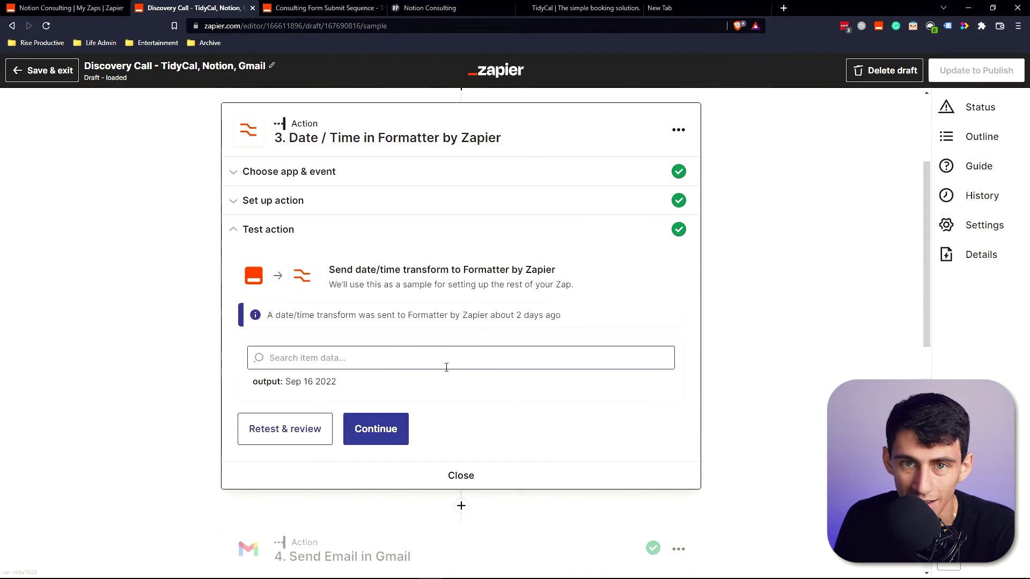
scroll(446, 365, down, 4)
click(432, 341)
scroll(331, 216, down, 1)
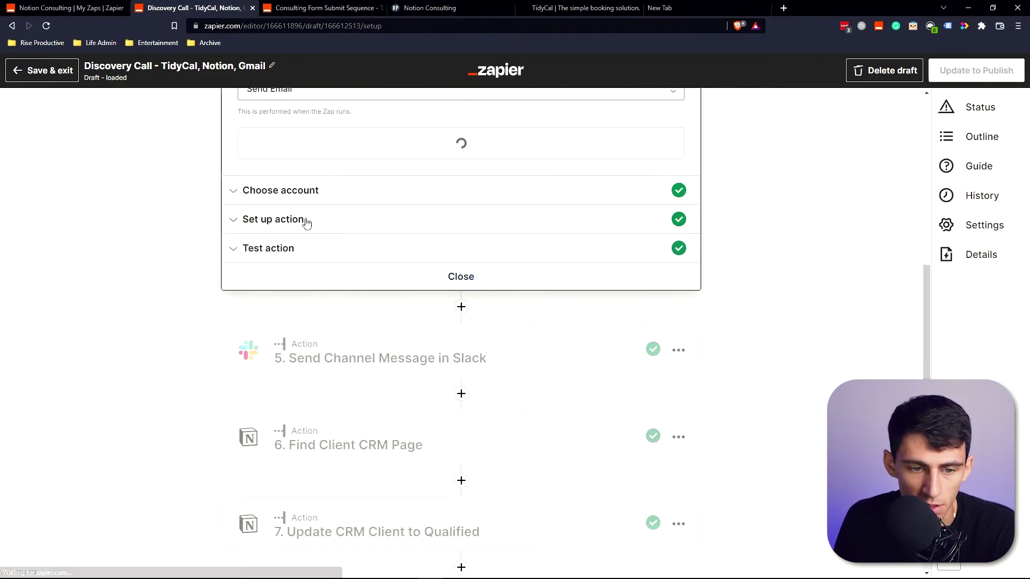
Scroll through the Gmail step's email fields.
click(306, 220)
scroll(425, 350, down, 2)
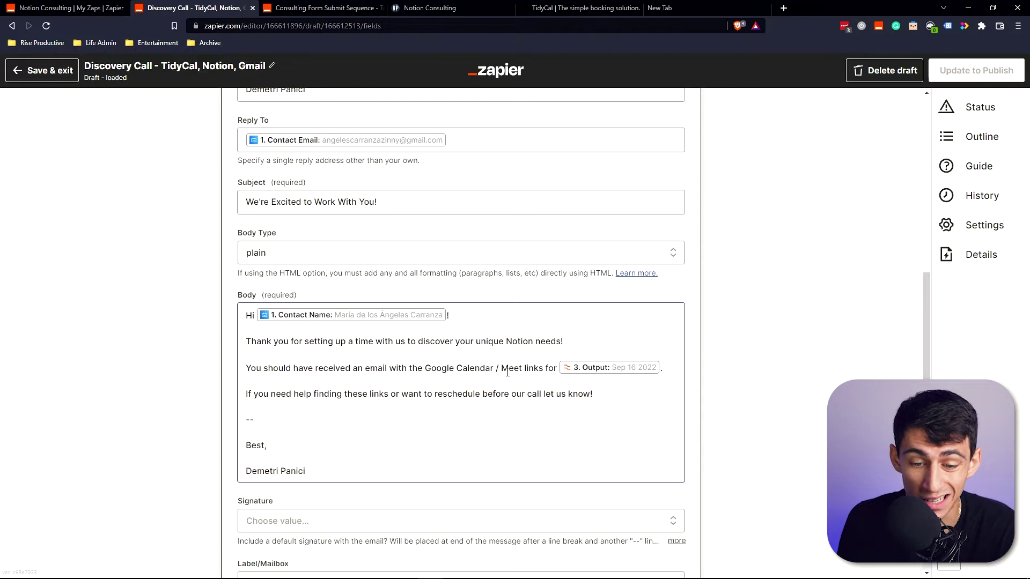
scroll(507, 372, down, 1)
scroll(583, 419, down, 2)
scroll(581, 418, up, 2)
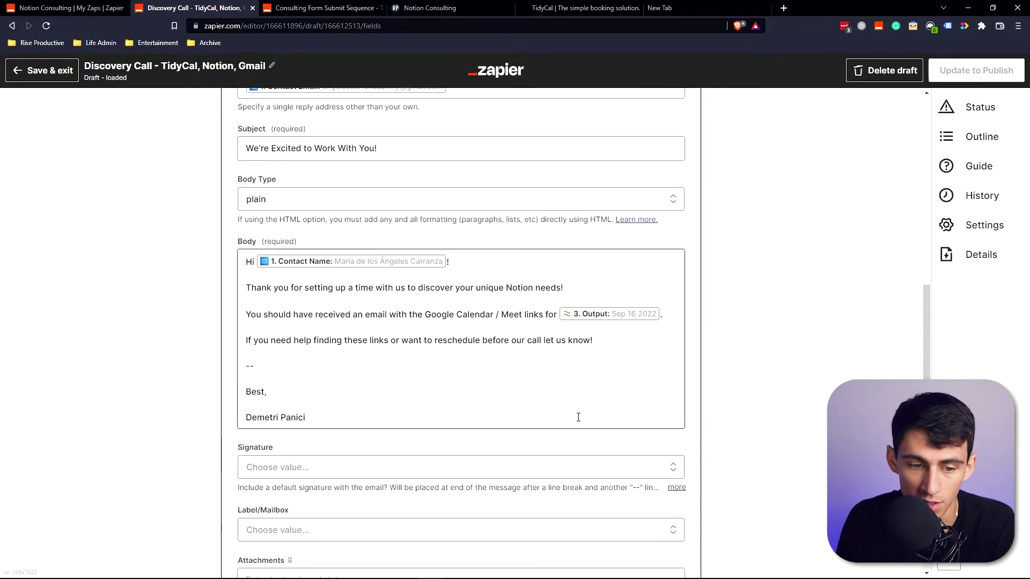
scroll(578, 417, down, 13)
scroll(380, 285, up, 4)
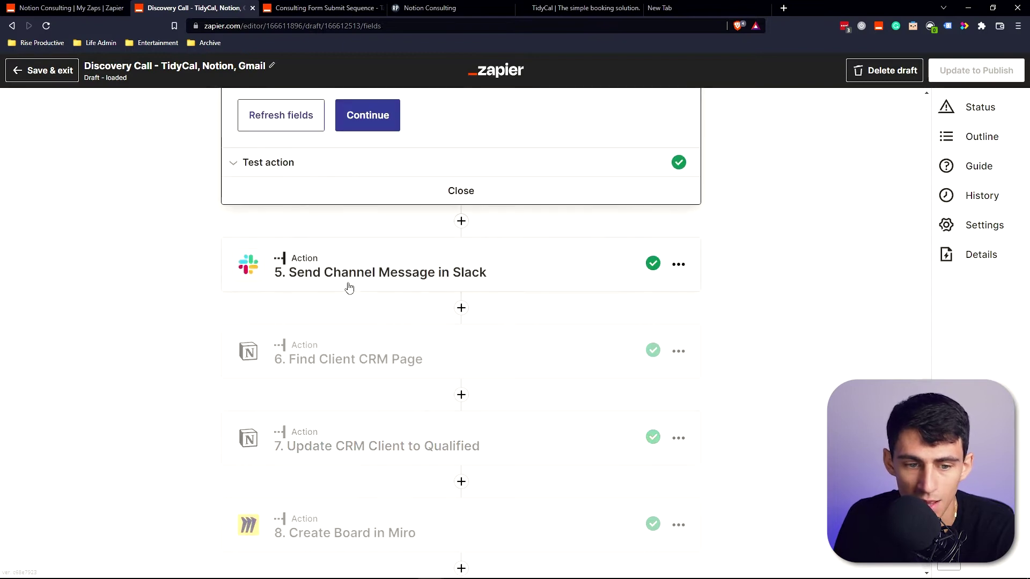
Inspect the Find Client CRM Page step, then drag the Notion contact card from Lead to Qualified.
click(372, 353)
click(355, 413)
key(alt+Tab)
drag(141, 369, 263, 358)
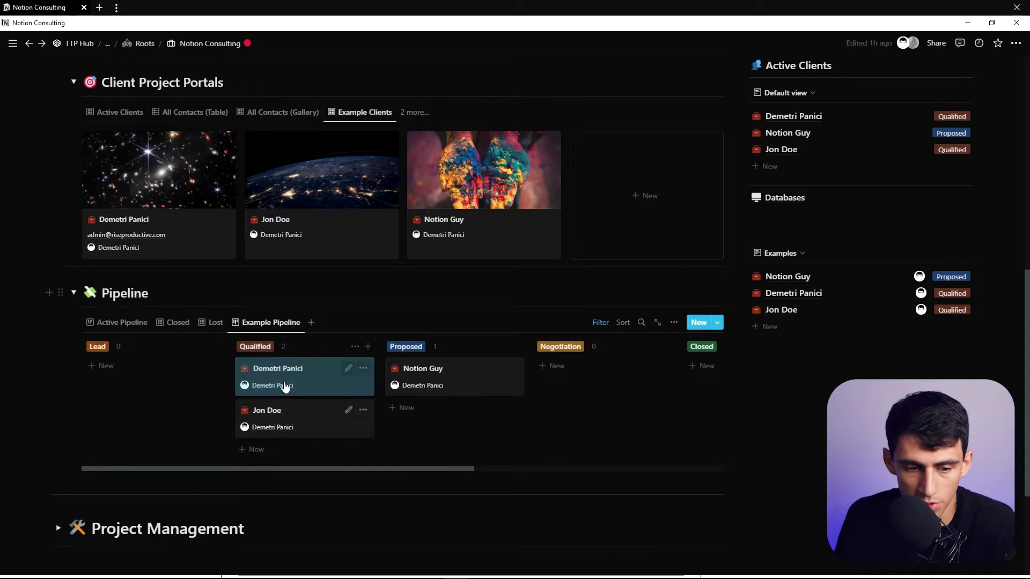
Review the Discovery Call Next Steps Notion checklists, then switch to the Notion Consulting zap list tab.
key(alt+Tab)
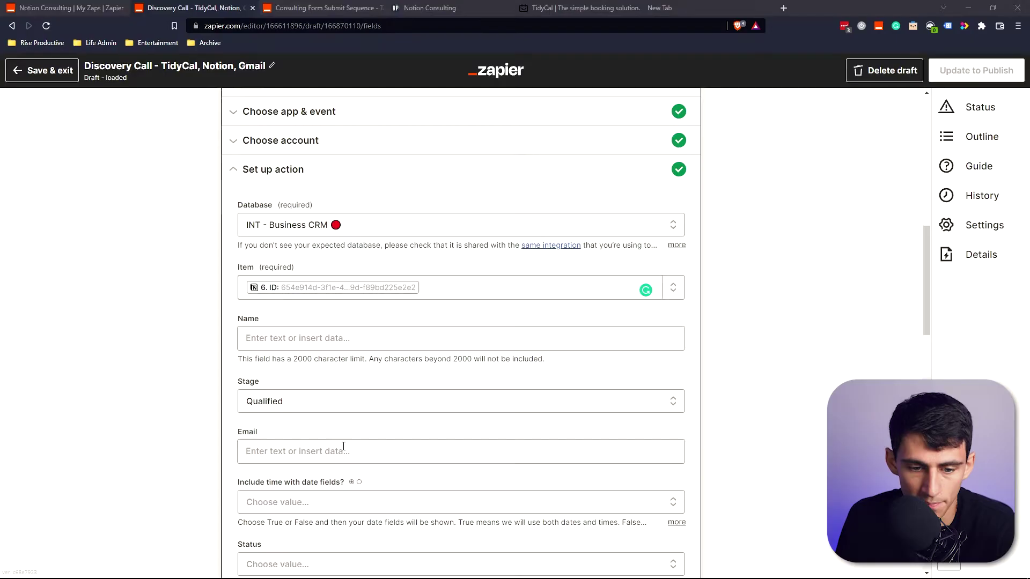
scroll(241, 430, down, 12)
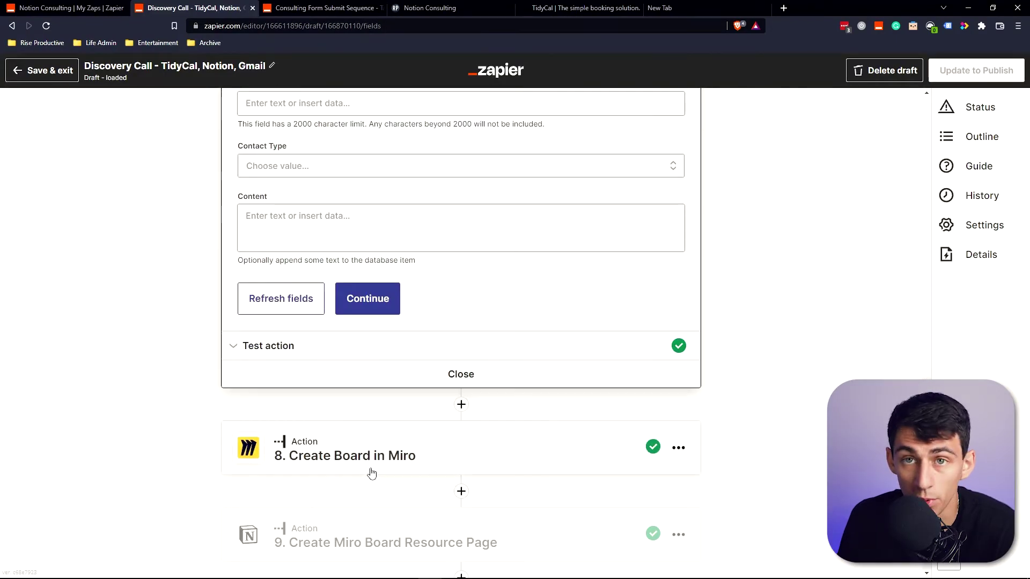
scroll(395, 455, down, 1)
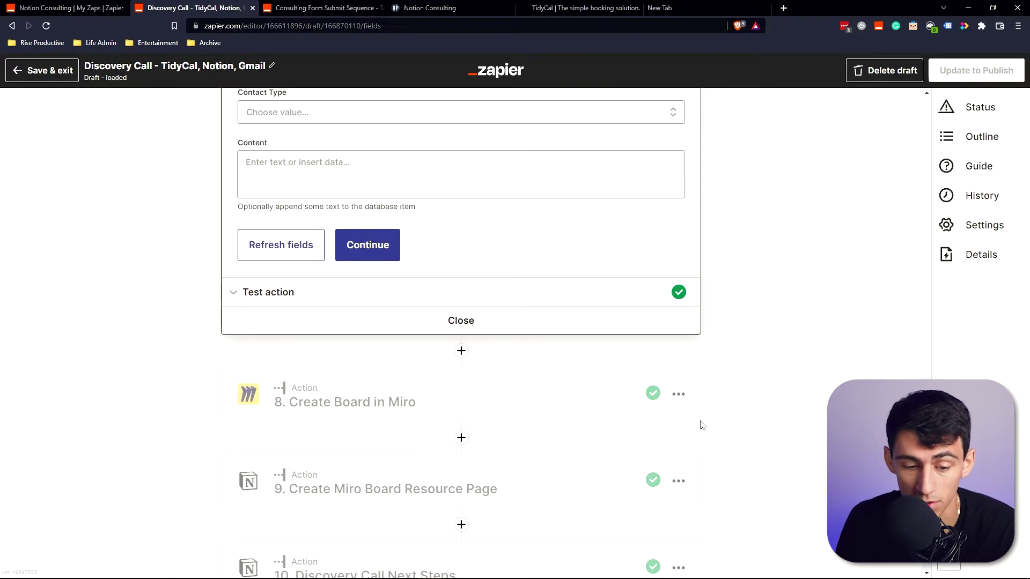
scroll(570, 396, down, 2)
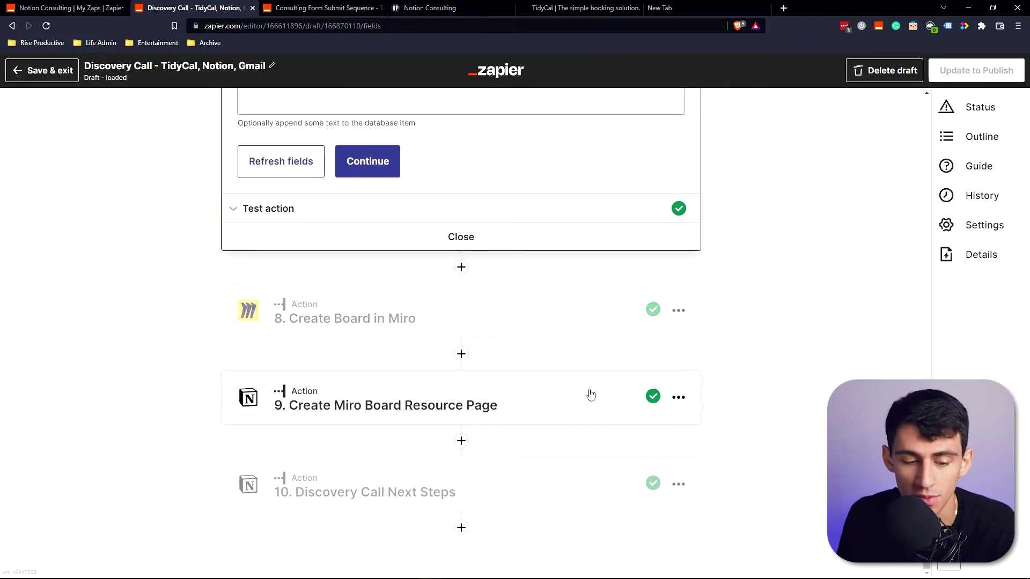
click(429, 485)
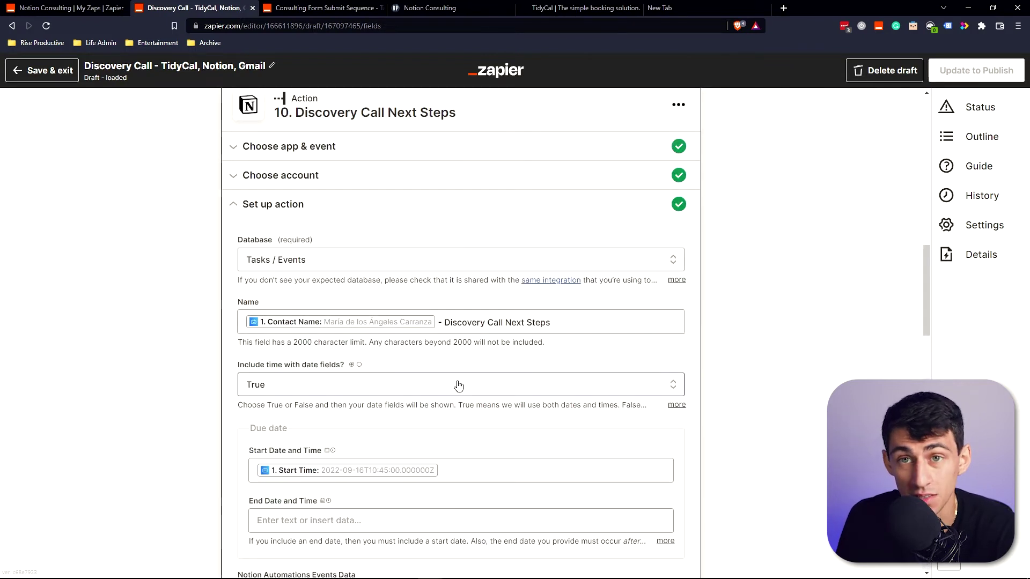
scroll(459, 385, down, 4)
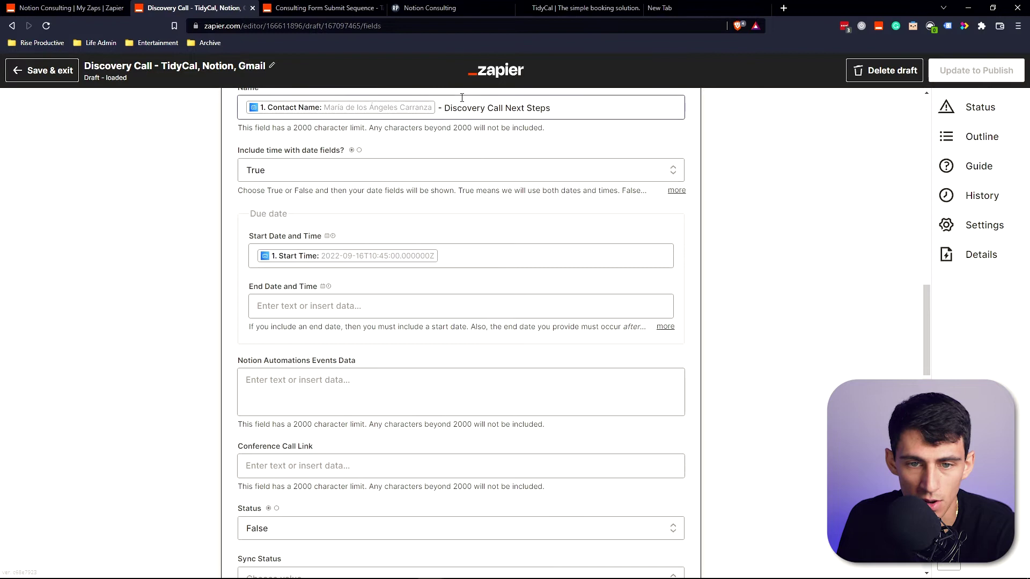
scroll(474, 246, down, 10)
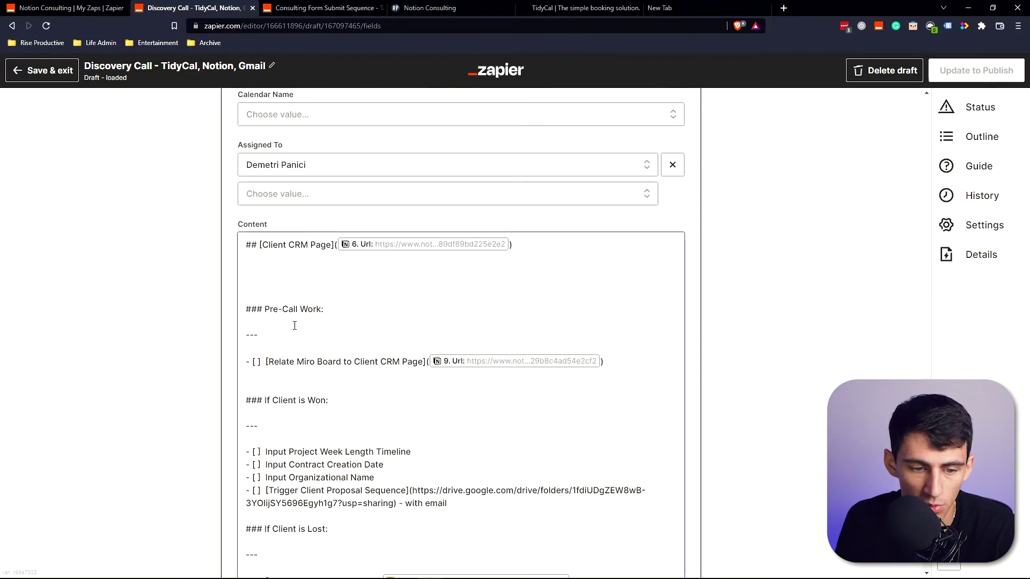
scroll(292, 327, down, 2)
scroll(332, 309, down, 4)
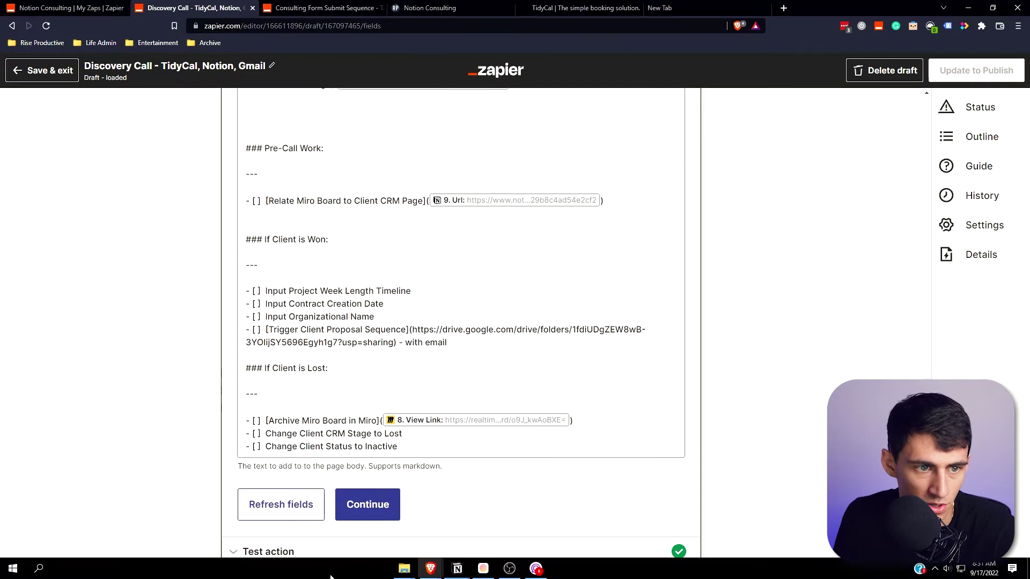
key(ctrl+shift+Tab)
Open the Proposed Client Onboarding Sequence zap in its own tab, then bring File Explorer forward.
middle_click(433, 451)
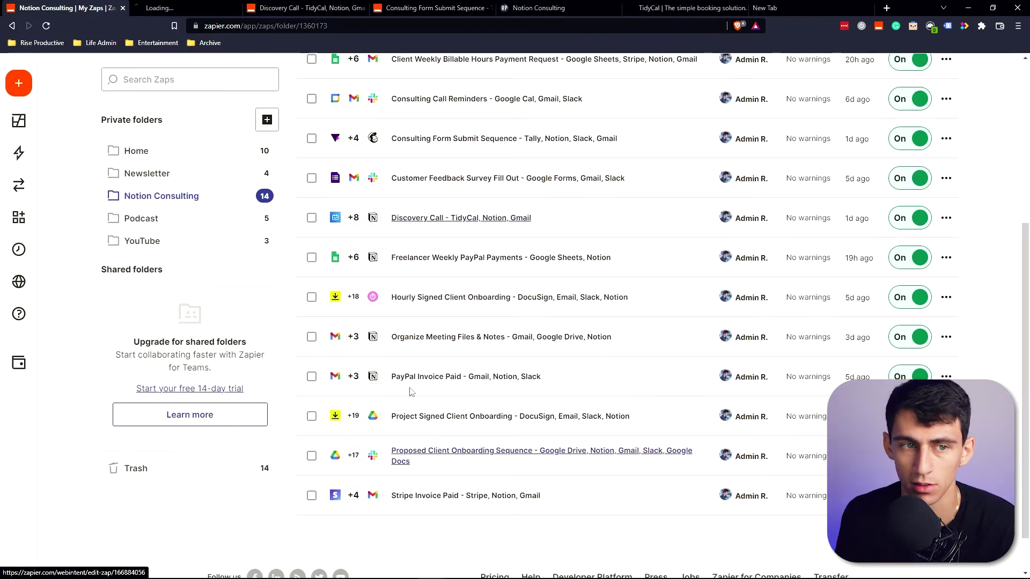
click(184, 7)
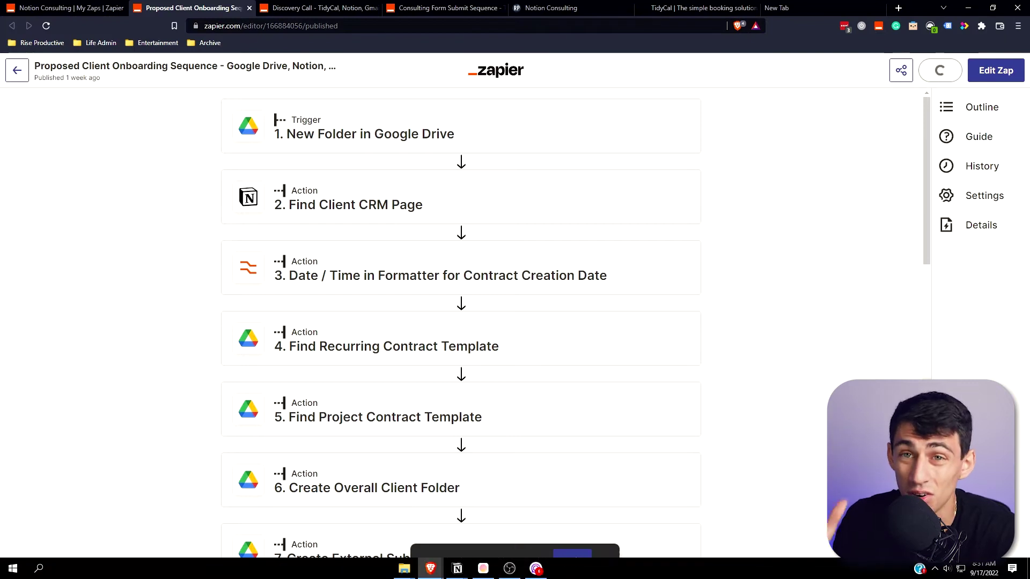
mouse_move(430, 568)
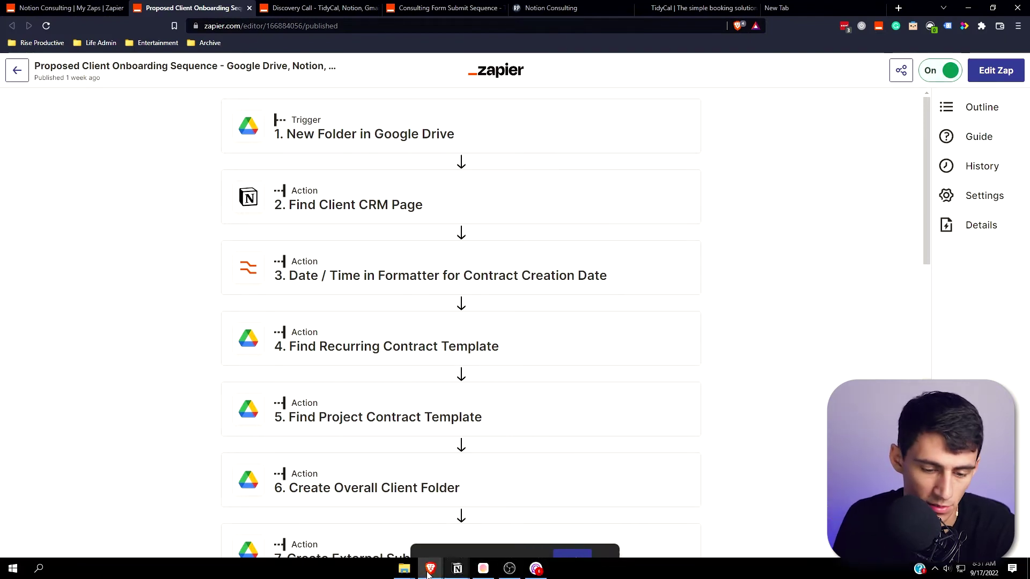
click(404, 575)
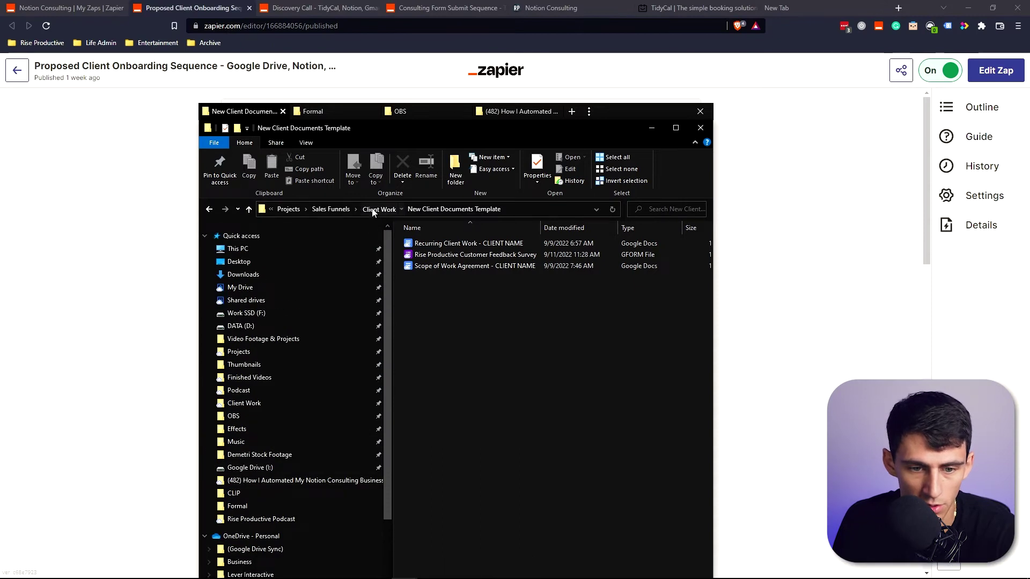
Open Client Work > (Archive) > New Client Trigger Sequence (Email), then return to the zap's step list.
click(378, 210)
double_click(432, 252)
double_click(429, 242)
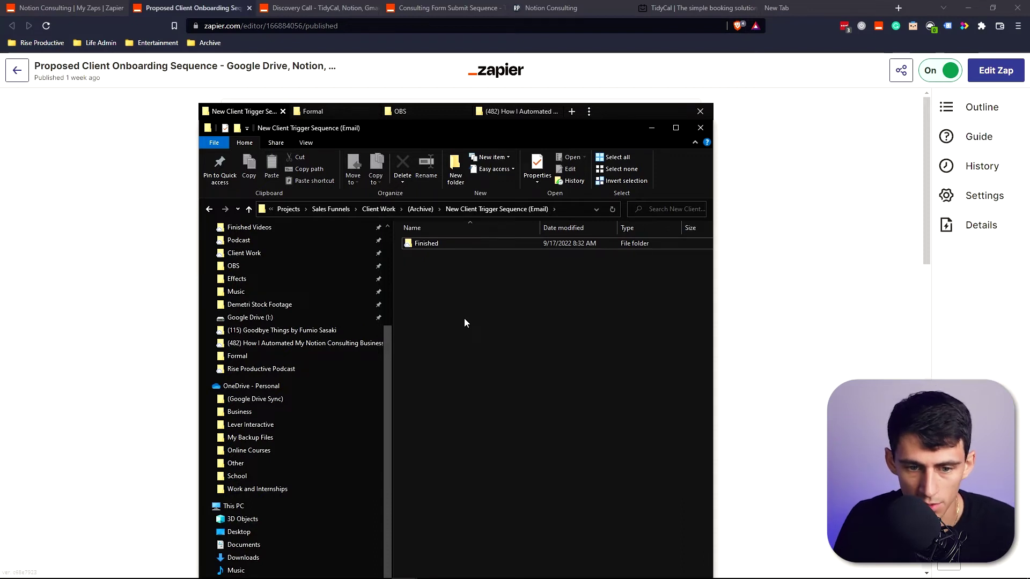
key(alt+Tab)
key(alt+Tab)
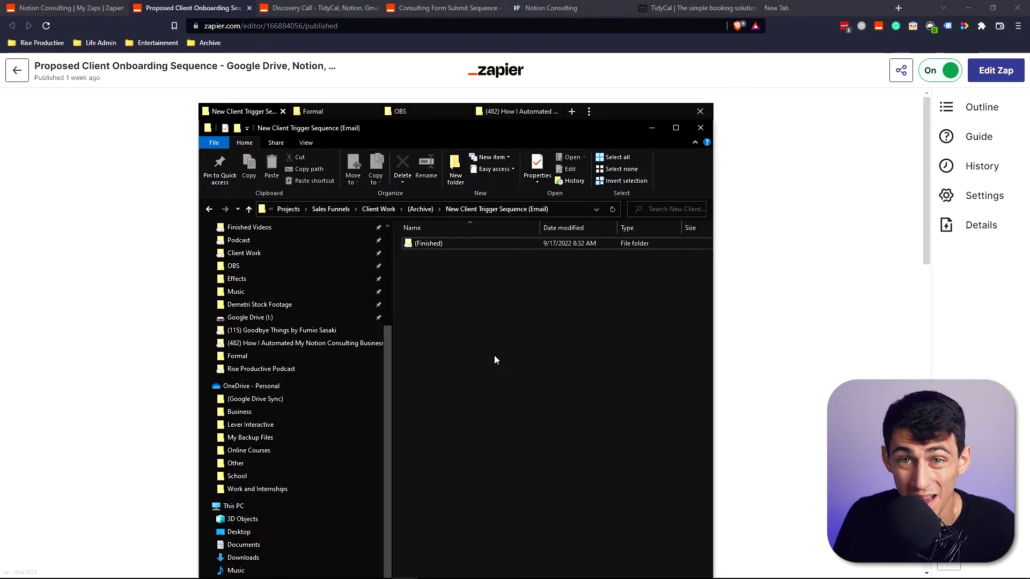
click(106, 280)
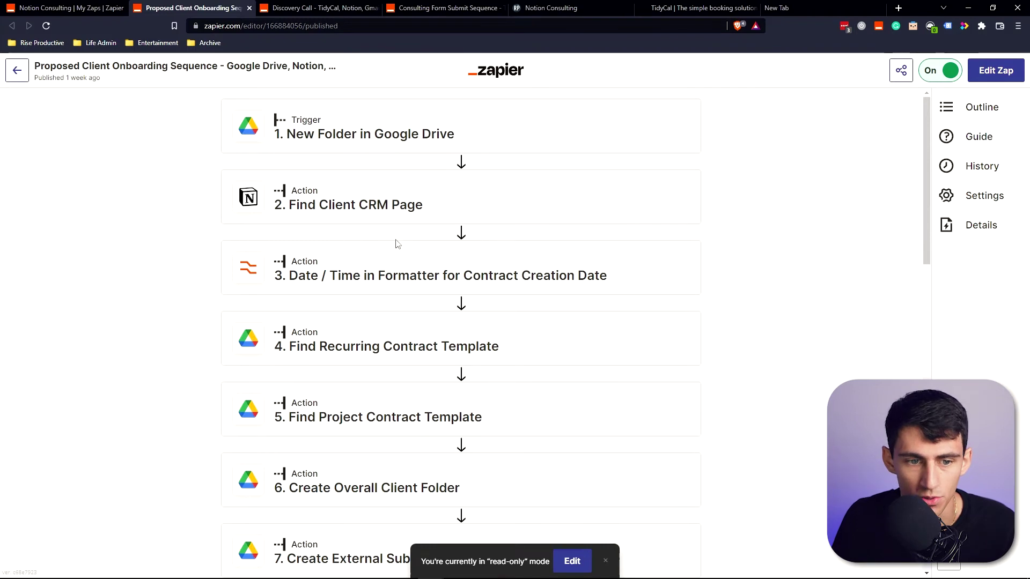
Check the Find Client CRM Page step, then create a trigger-folder subfolder named with the client's e-mail.
click(373, 144)
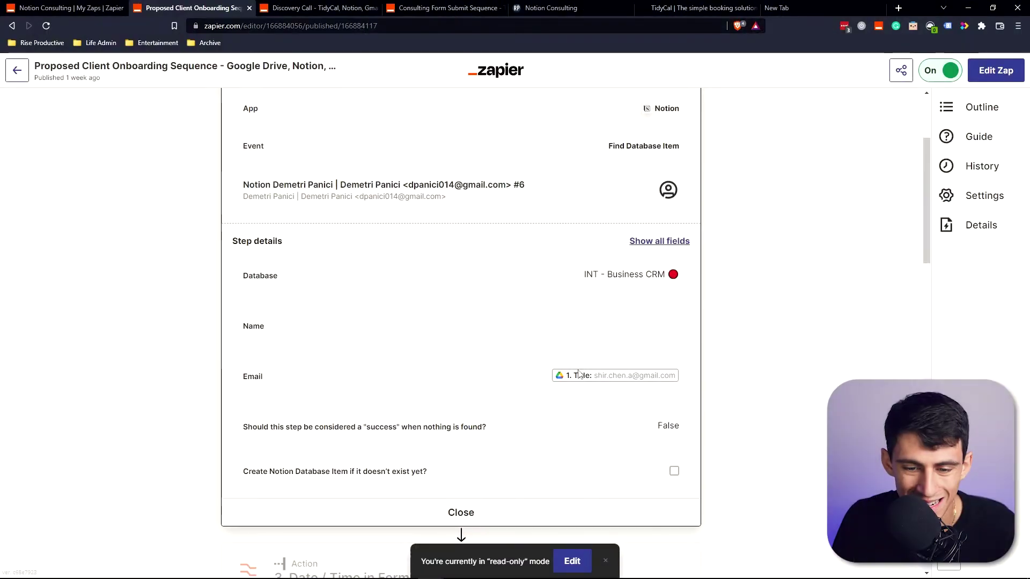
scroll(547, 334, up, 2)
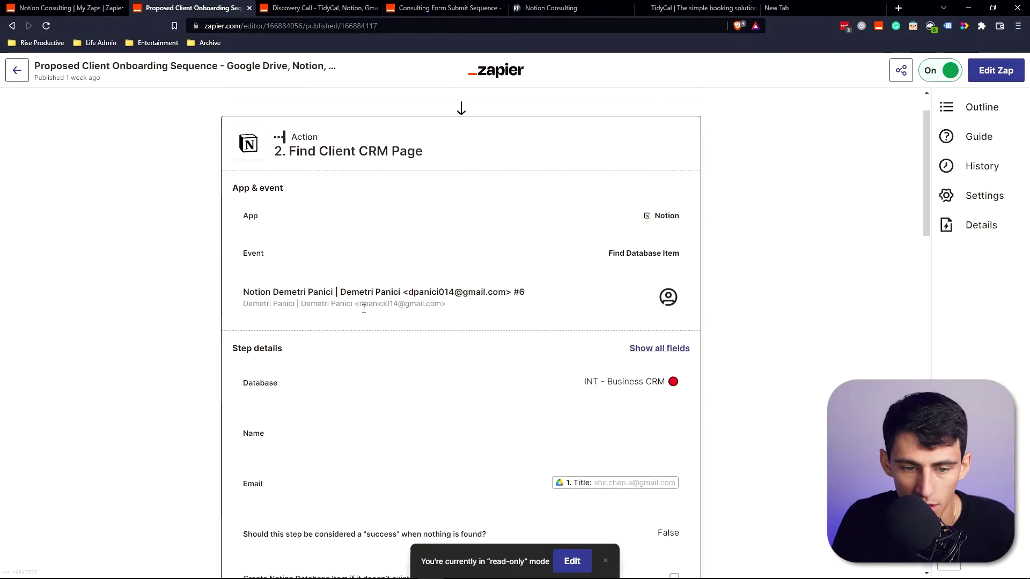
key(alt+Tab)
key(ctrl+shift+n)
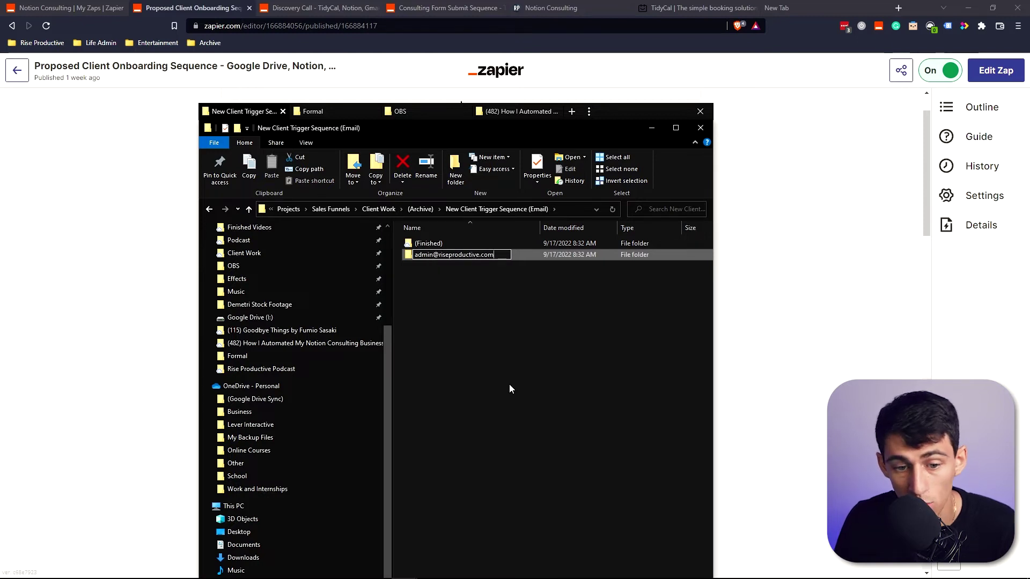
key(Return)
Return to the Notion Consulting My Zaps tab to locate the Proposed zap.
click(510, 383)
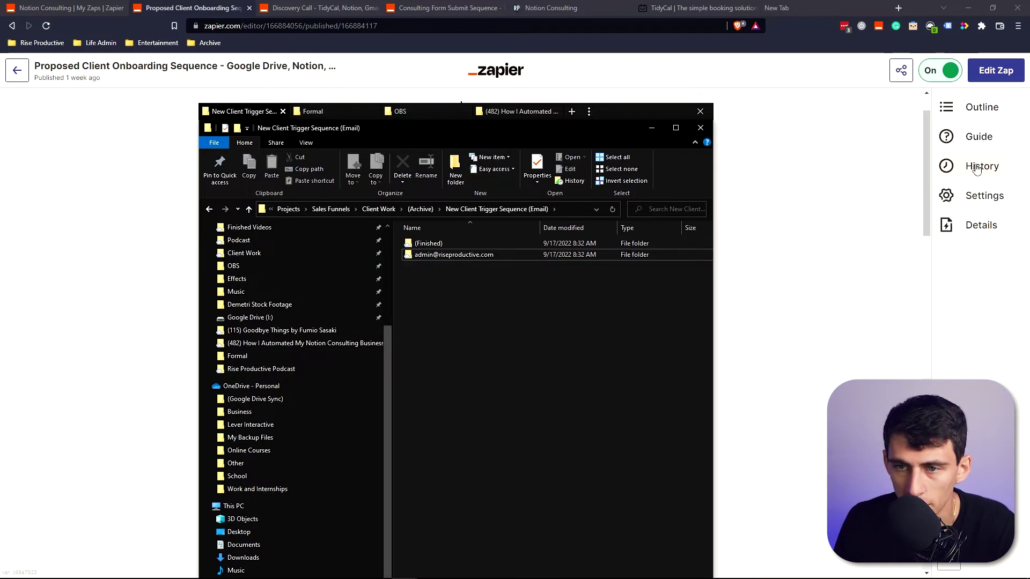
key(alt+Tab)
key(ctrl+shift+Tab)
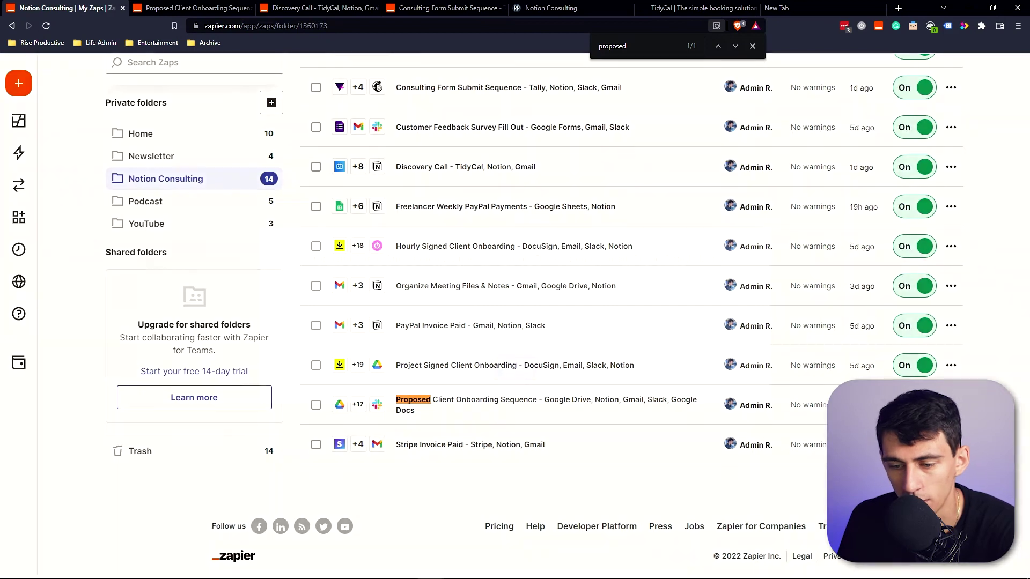
Run the Proposed Client Onboarding Sequence zap and review its Create Post Creation Steps step.
click(890, 515)
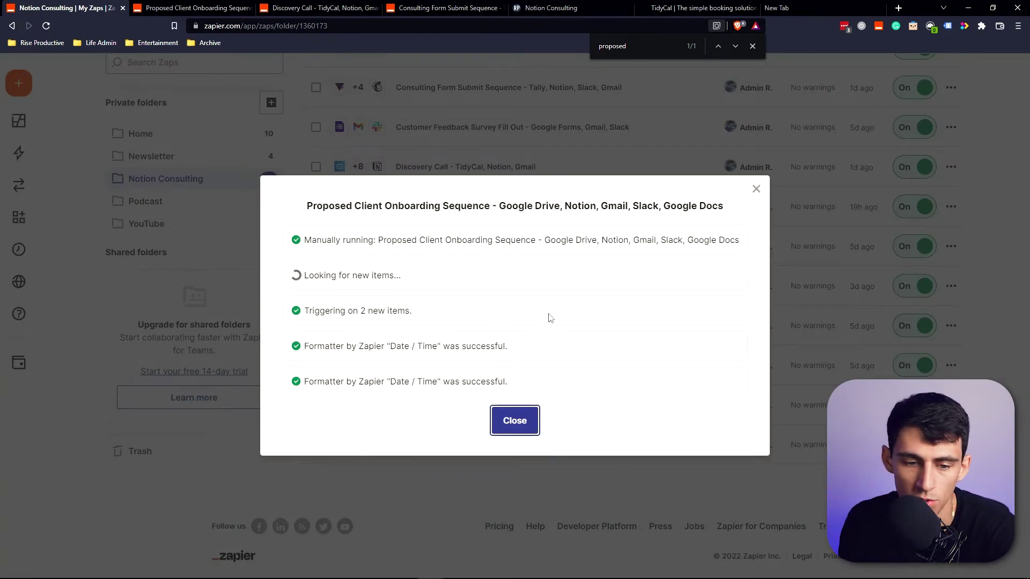
key(ctrl+Tab)
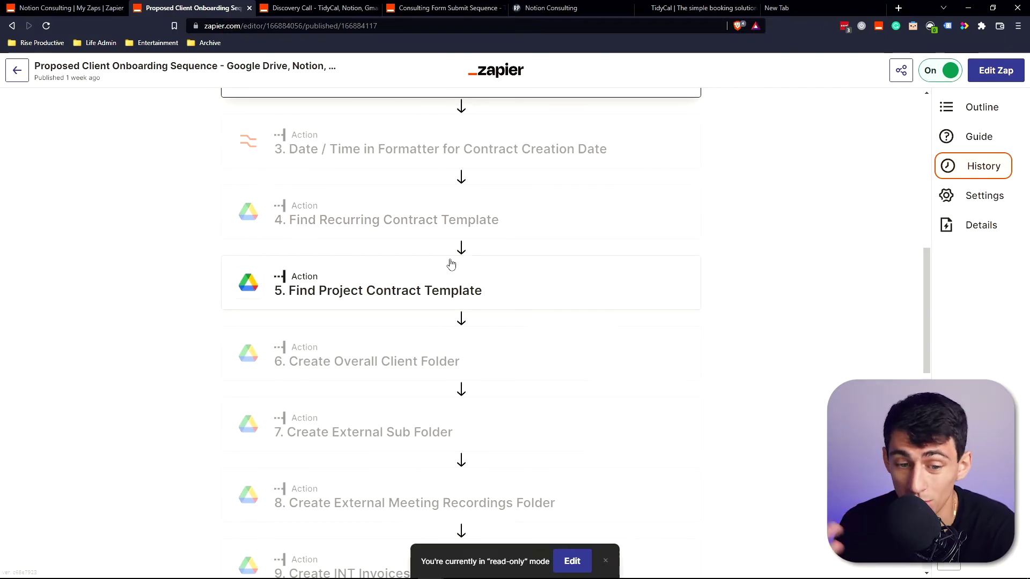
scroll(451, 264, down, 1)
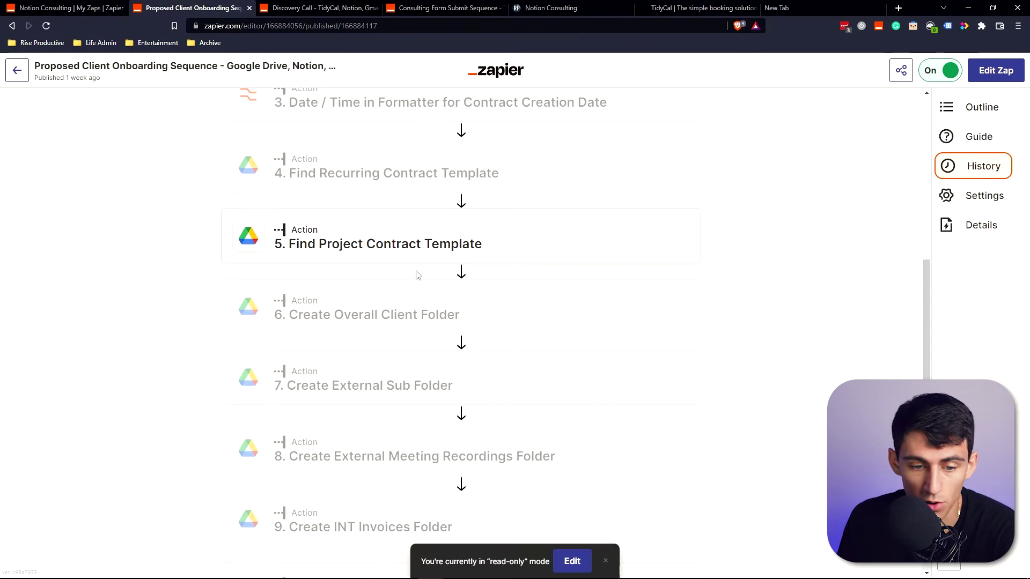
scroll(406, 309, down, 1)
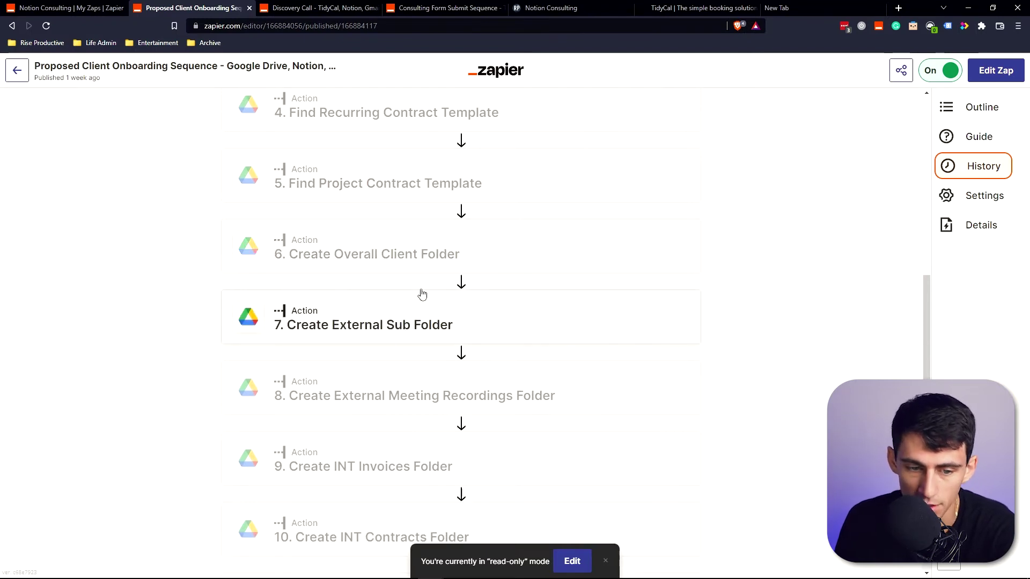
scroll(407, 301, down, 2)
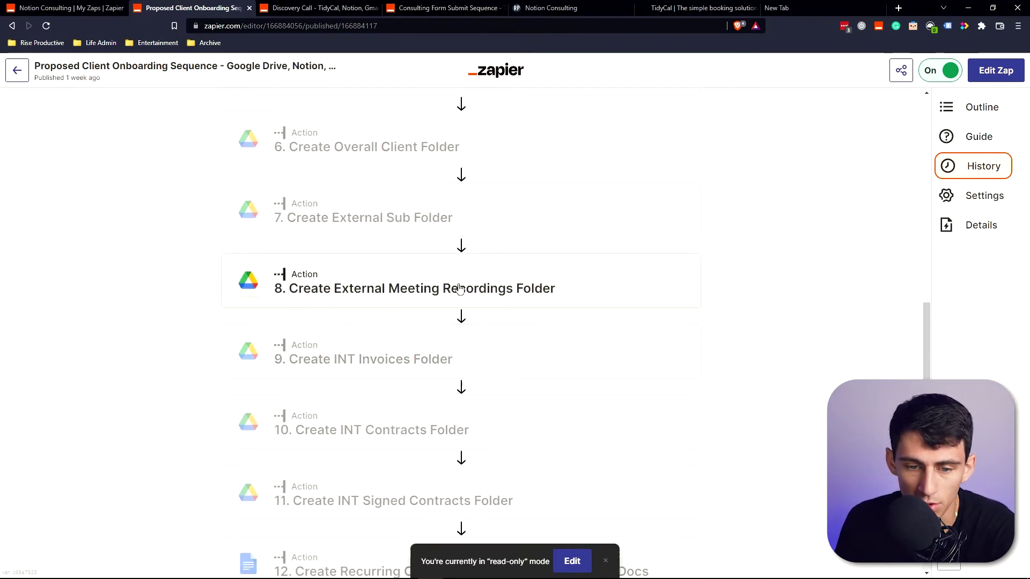
scroll(488, 309, down, 1)
scroll(490, 316, down, 9)
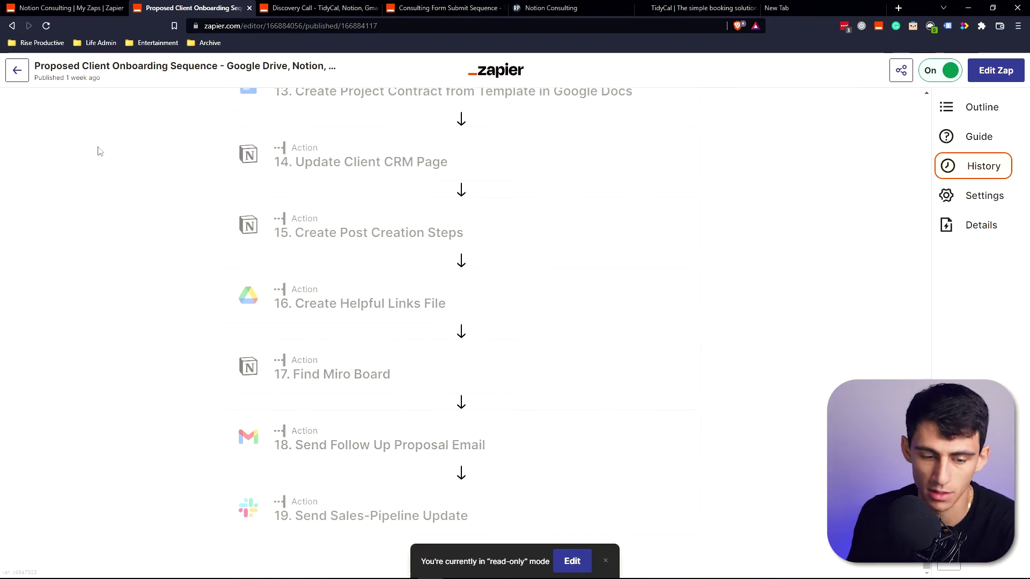
scroll(333, 167, up, 3)
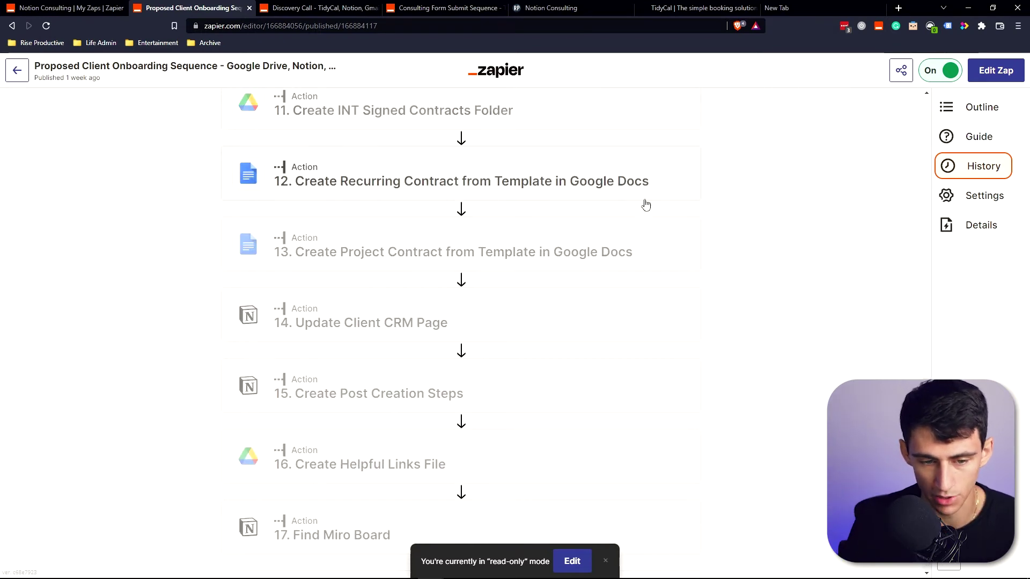
scroll(637, 179, down, 2)
click(409, 271)
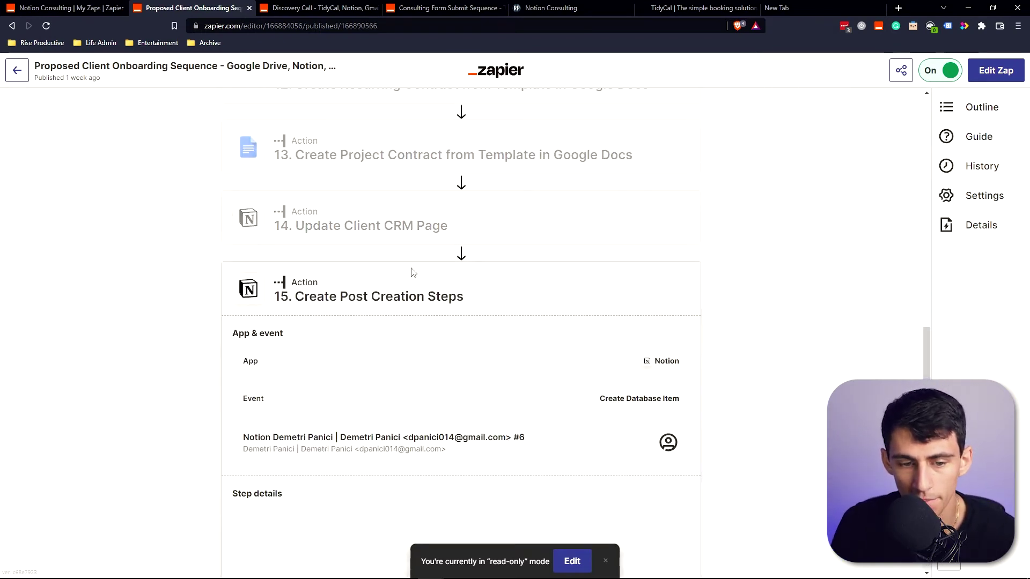
scroll(322, 258, down, 8)
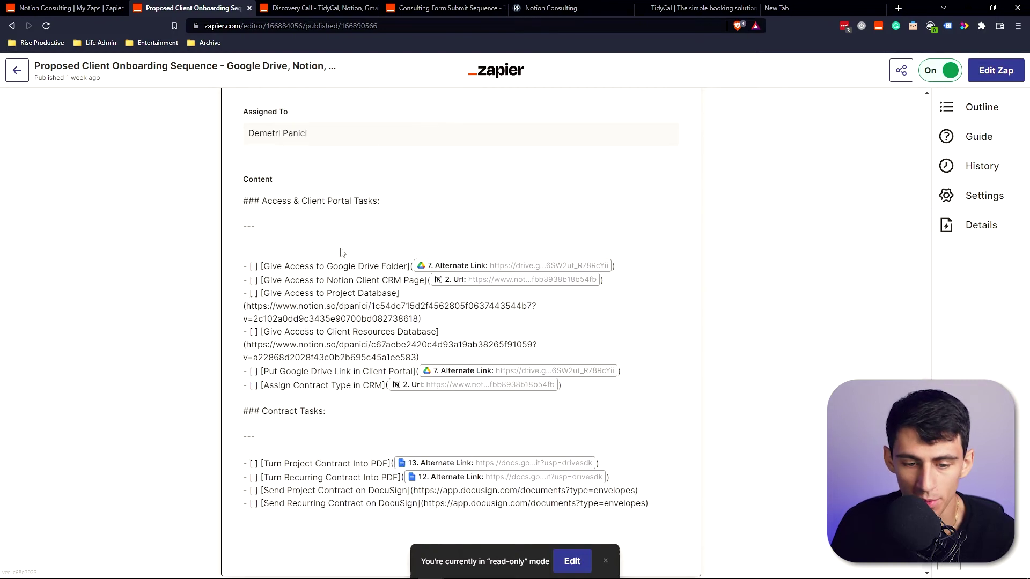
scroll(428, 407, down, 1)
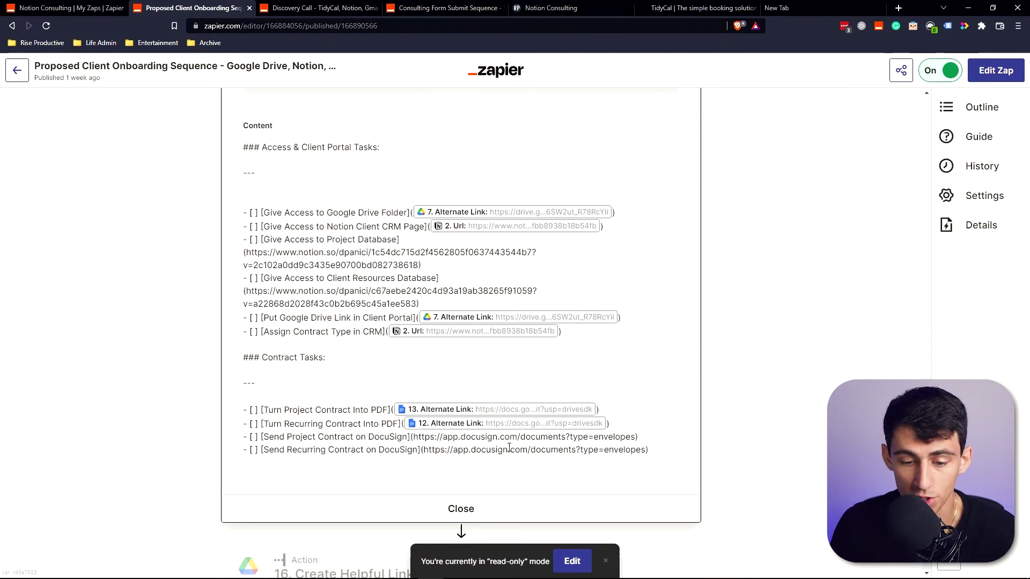
Open the generated Recurring Client Work contract from All Clients > new client > Contracts.
key(alt+Tab)
key(alt+Up)
double_click(429, 252)
double_click(465, 256)
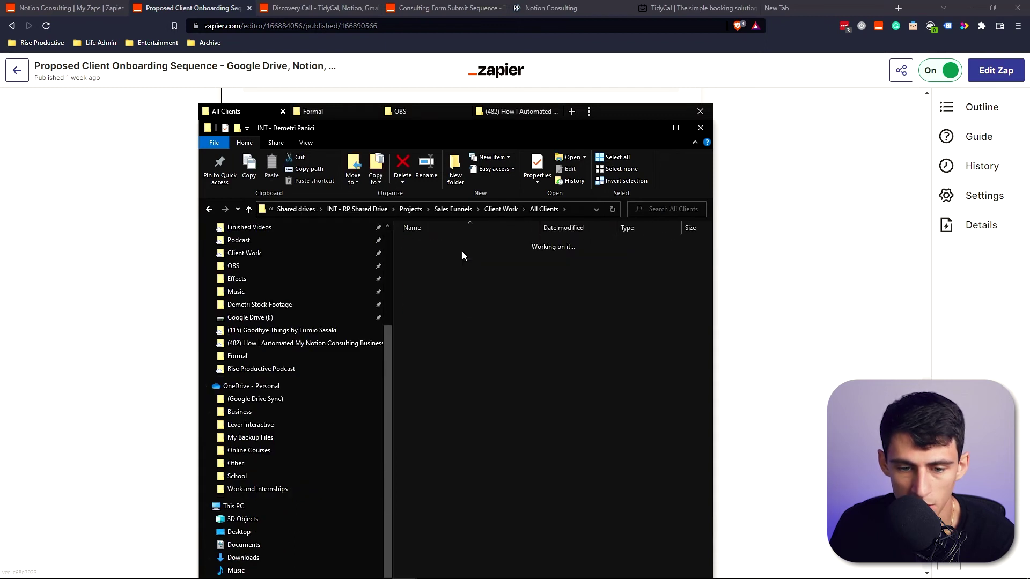
double_click(492, 244)
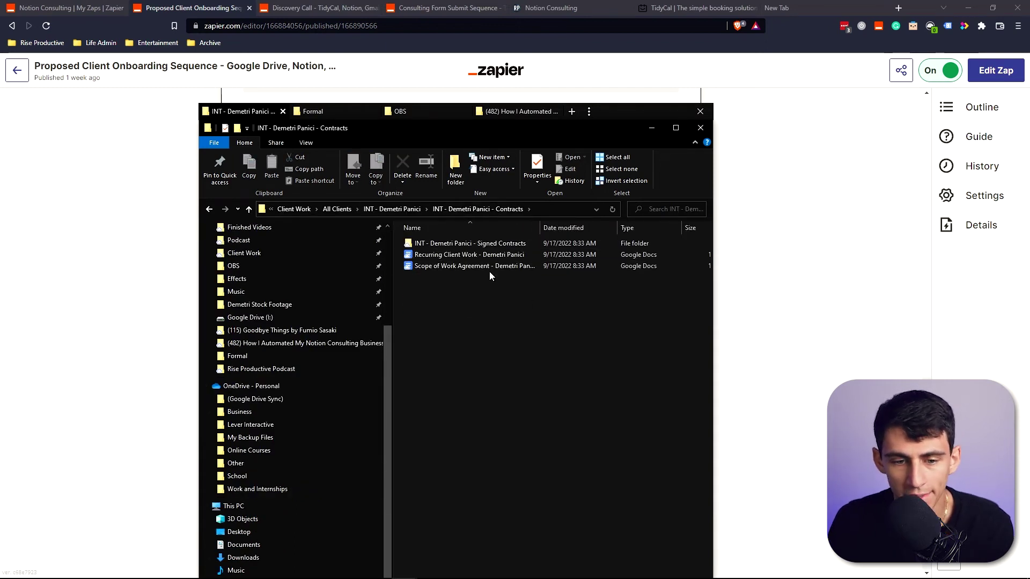
double_click(493, 256)
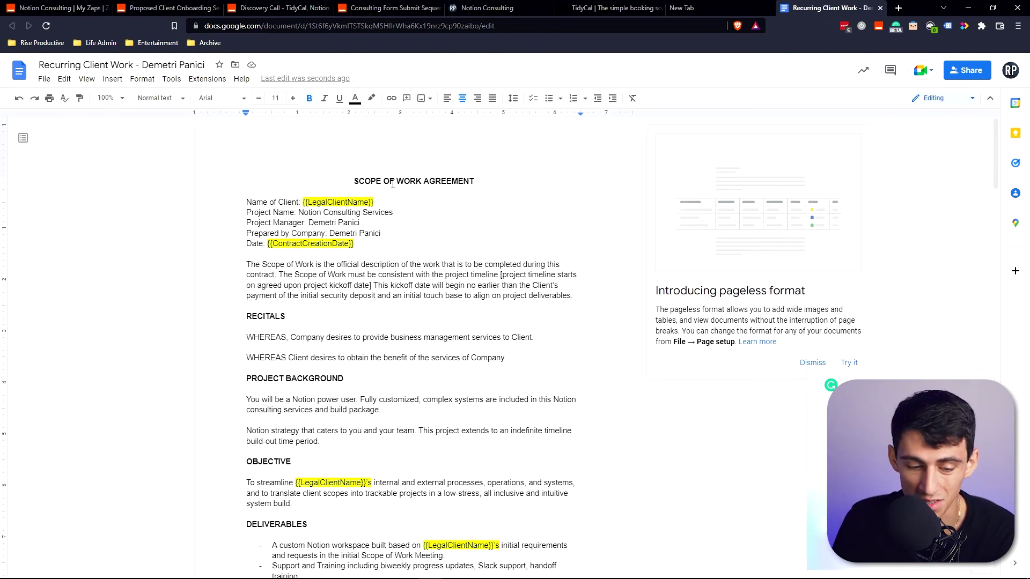
scroll(423, 247, down, 4)
scroll(422, 276, down, 5)
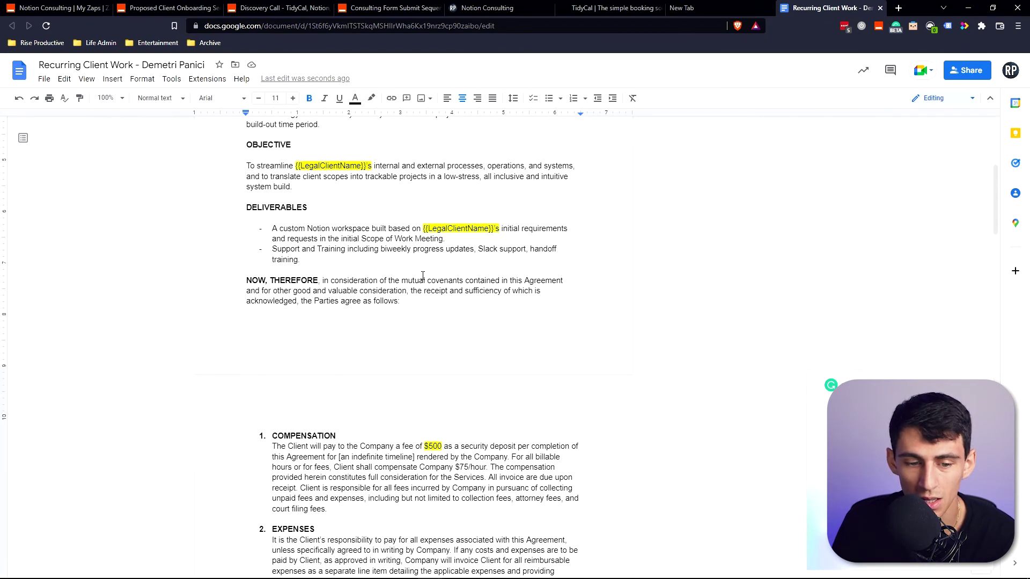
scroll(379, 253, up, 9)
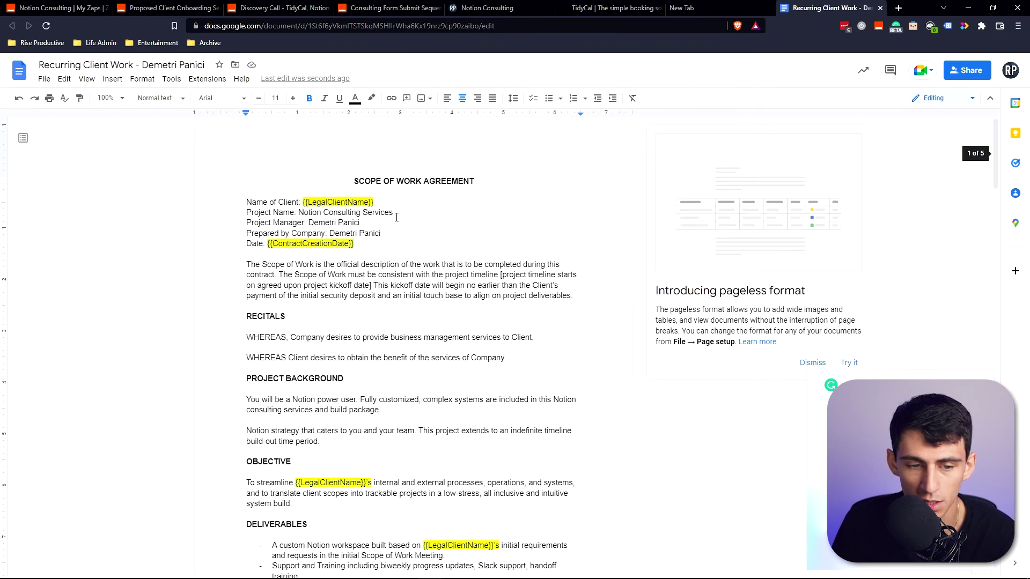
scroll(298, 236, down, 3)
scroll(156, 258, up, 3)
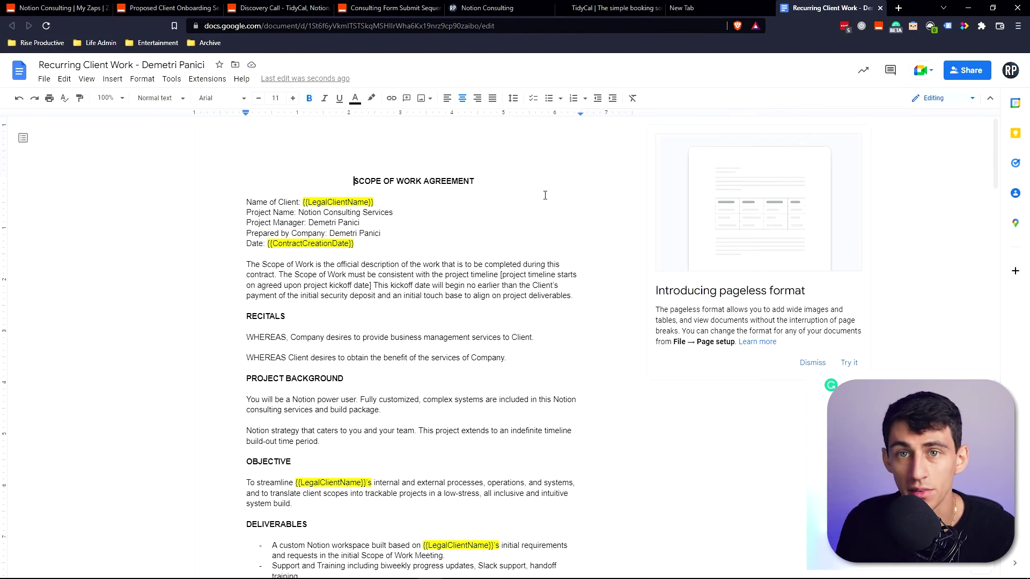
Close the run history and open the Hourly Signed Client Onboarding zap in a new tab.
click(54, 7)
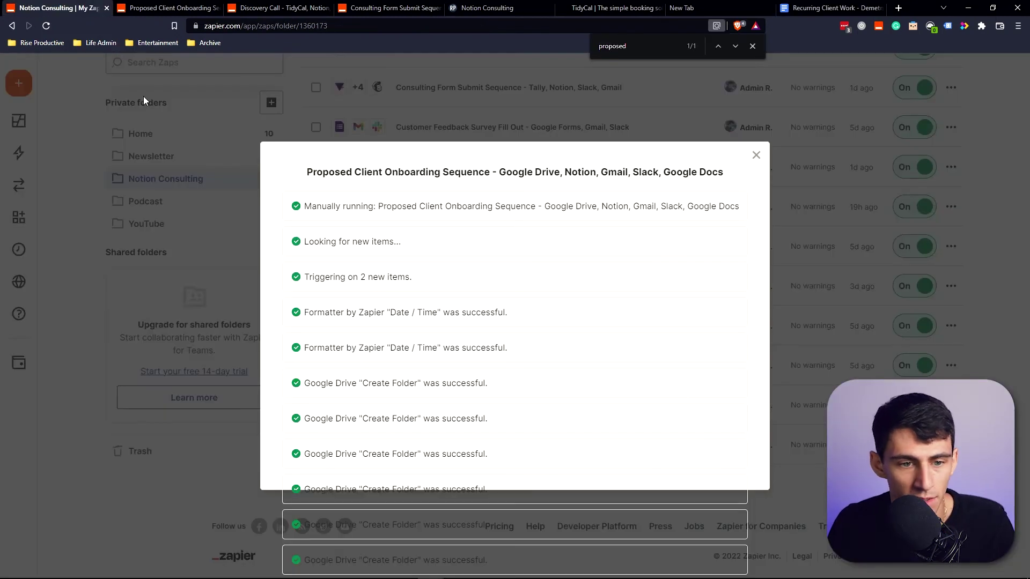
click(131, 76)
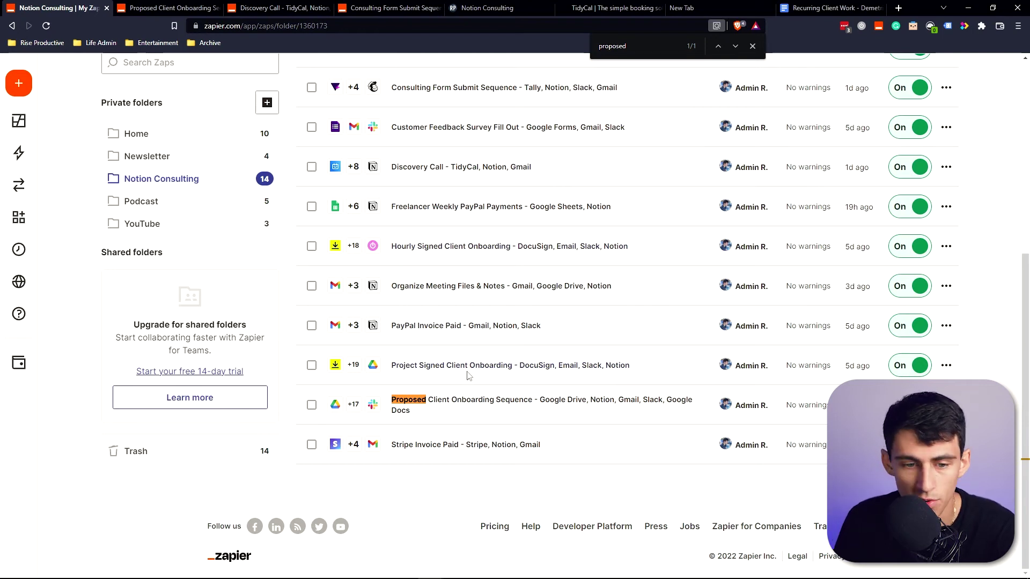
middle_click(455, 249)
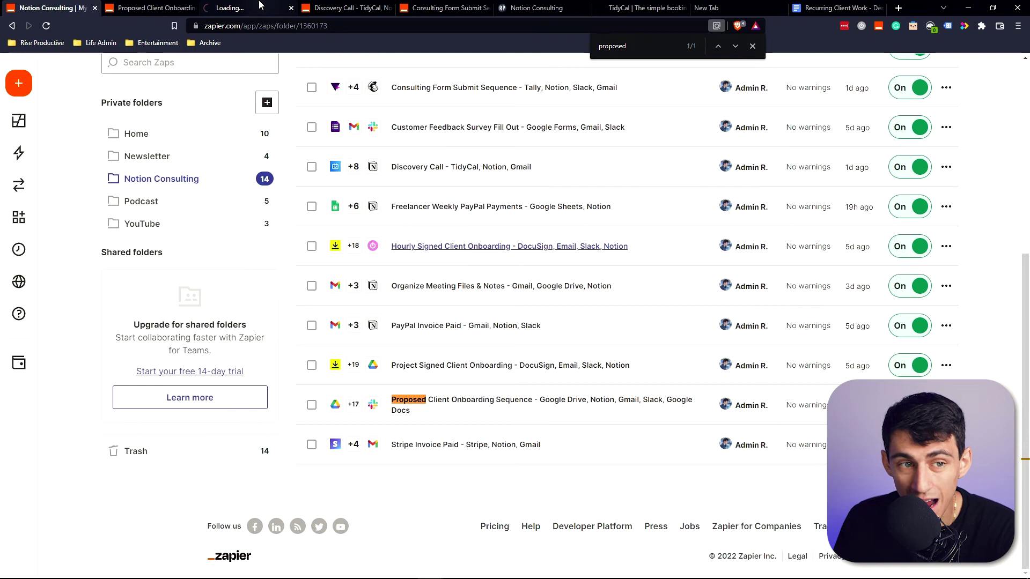
click(191, 5)
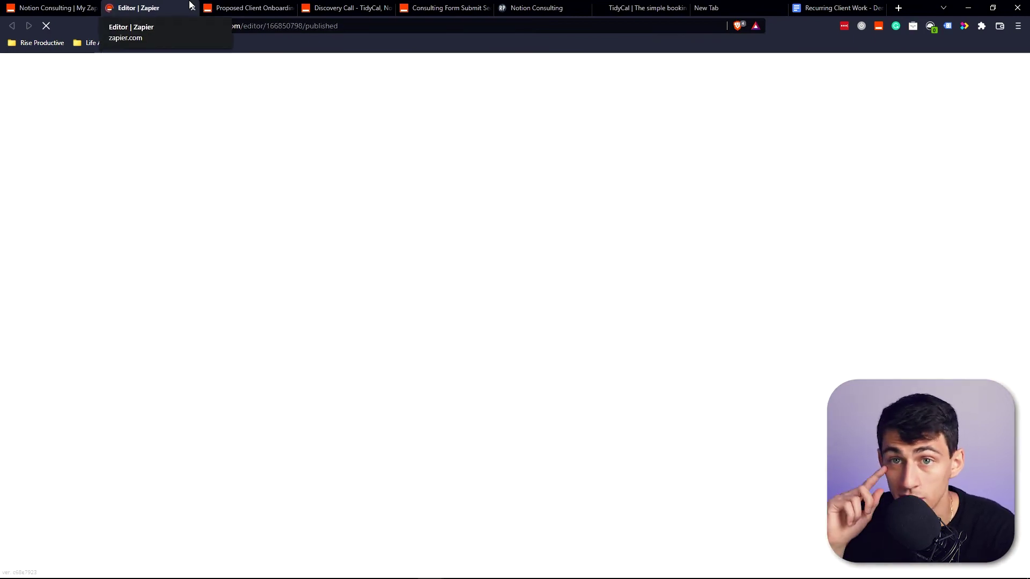
Inspect step 11, the Gmail welcome email of the Hourly zap.
scroll(483, 284, down, 10)
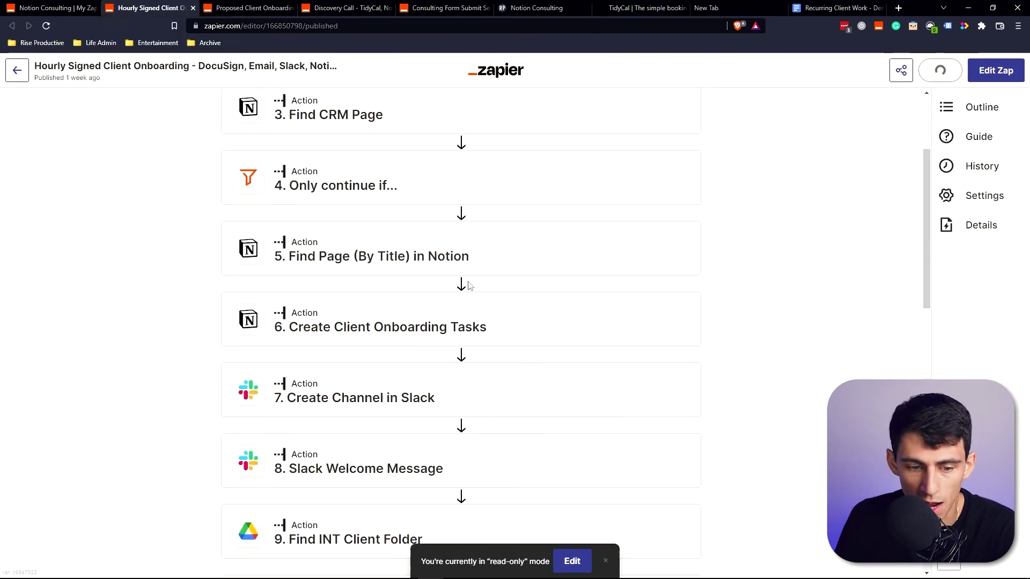
scroll(590, 408, down, 9)
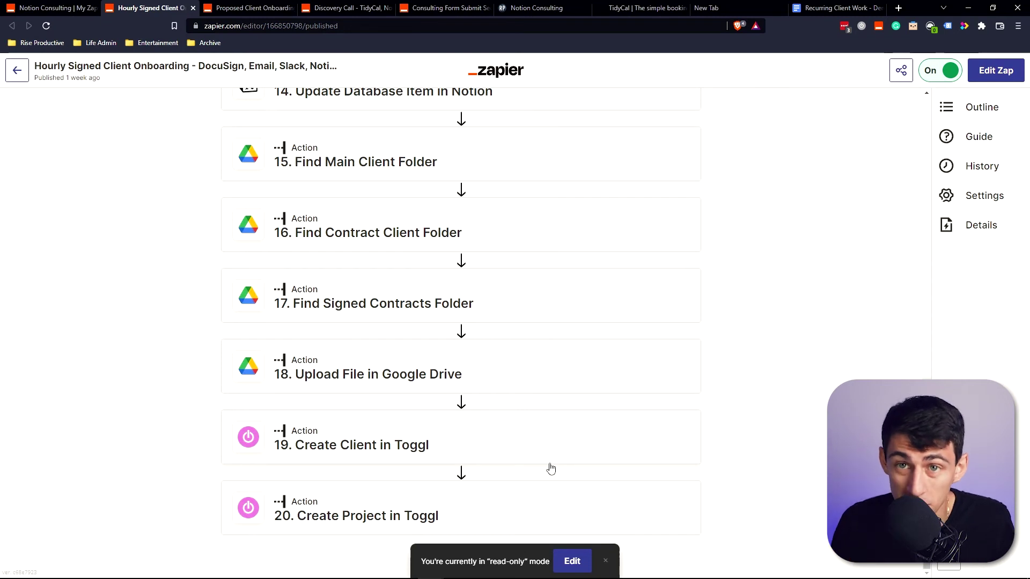
scroll(400, 247, up, 6)
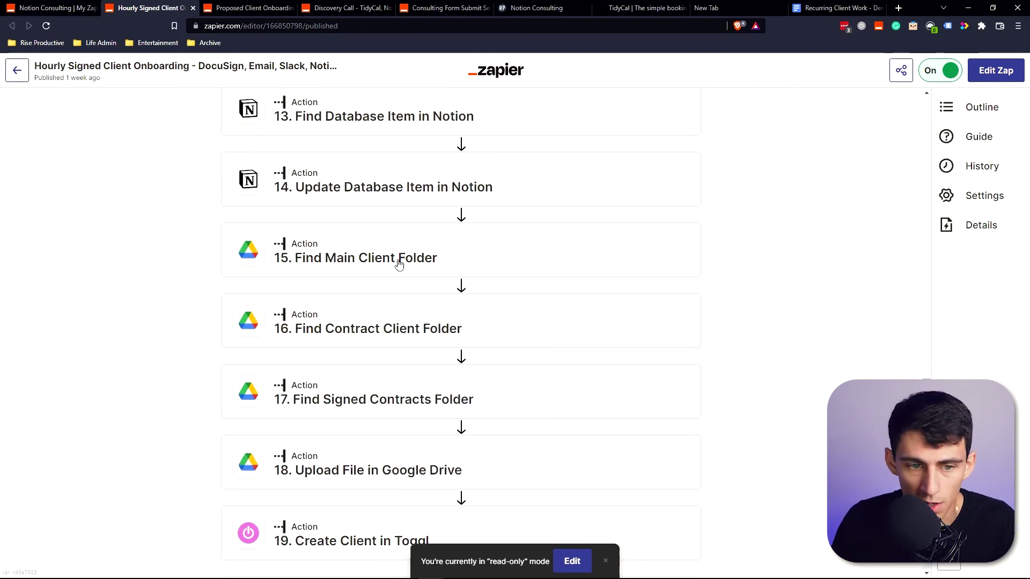
click(376, 214)
scroll(483, 225, down, 15)
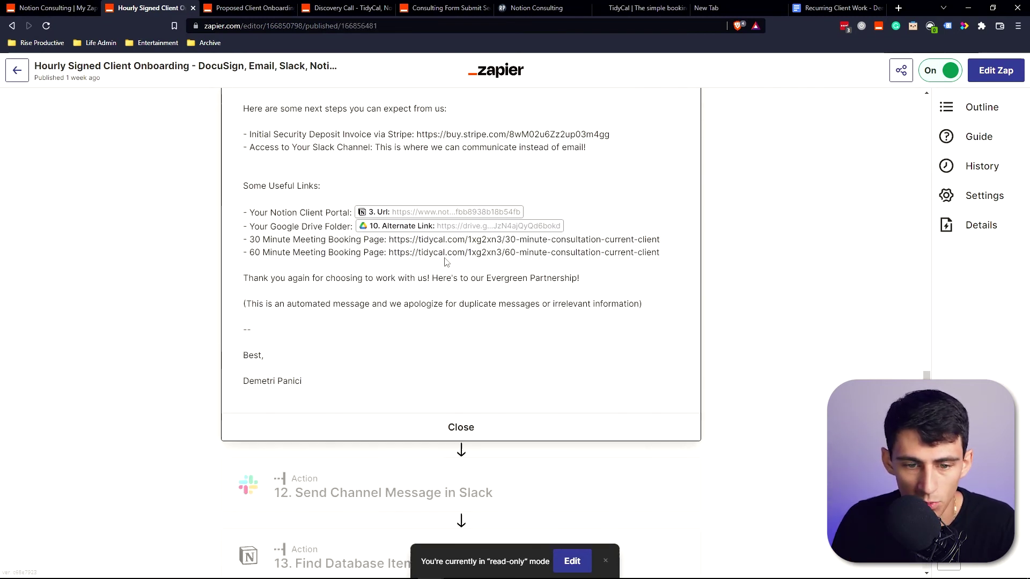
scroll(603, 234, up, 2)
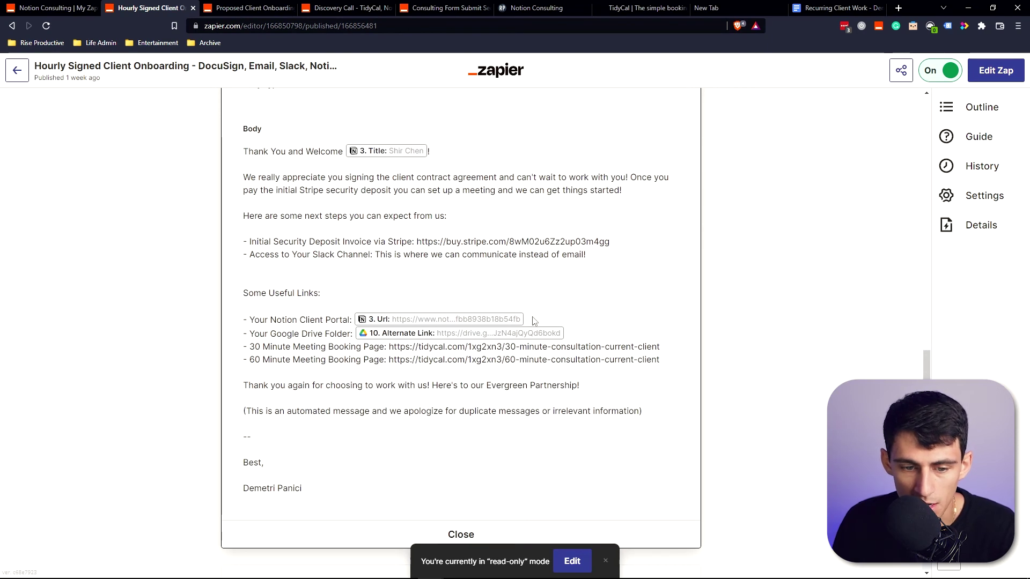
Back in the zap list, search the page for 'project'.
click(78, 8)
key(ctrl+f)
text(project)
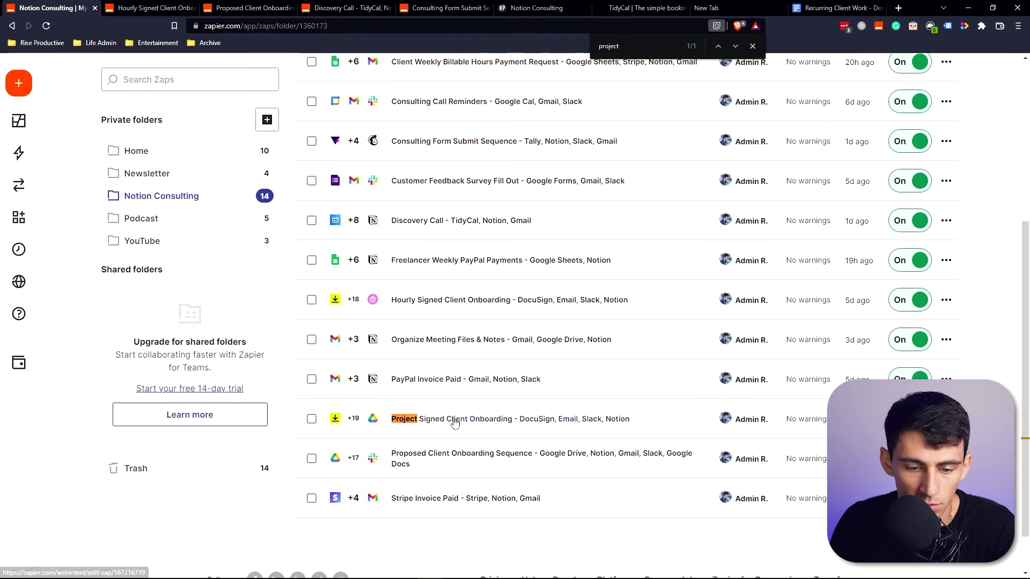
Open the Project Signed Client Onboarding zap and expand its DocuSign trigger details.
click(453, 424)
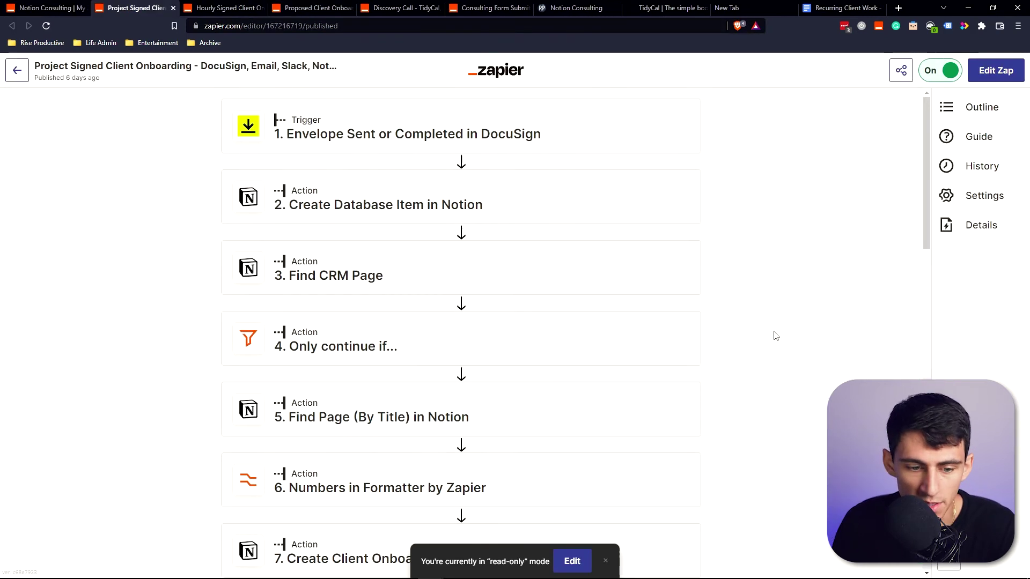
scroll(399, 331, down, 2)
scroll(321, 163, up, 2)
click(392, 141)
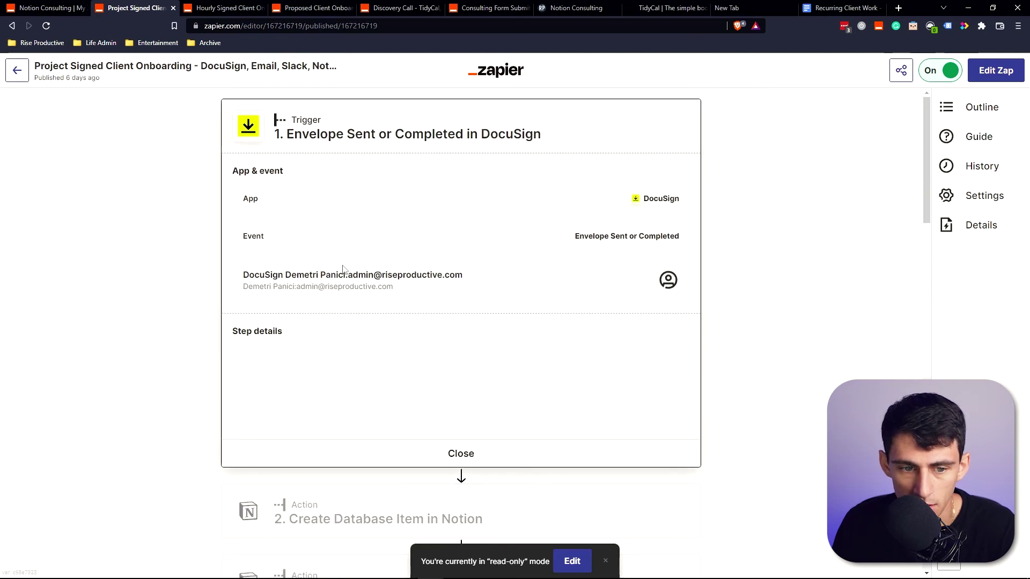
Expand step 2, Create Database Item in Notion, and scroll through the following steps.
scroll(387, 272, down, 1)
scroll(590, 332, down, 1)
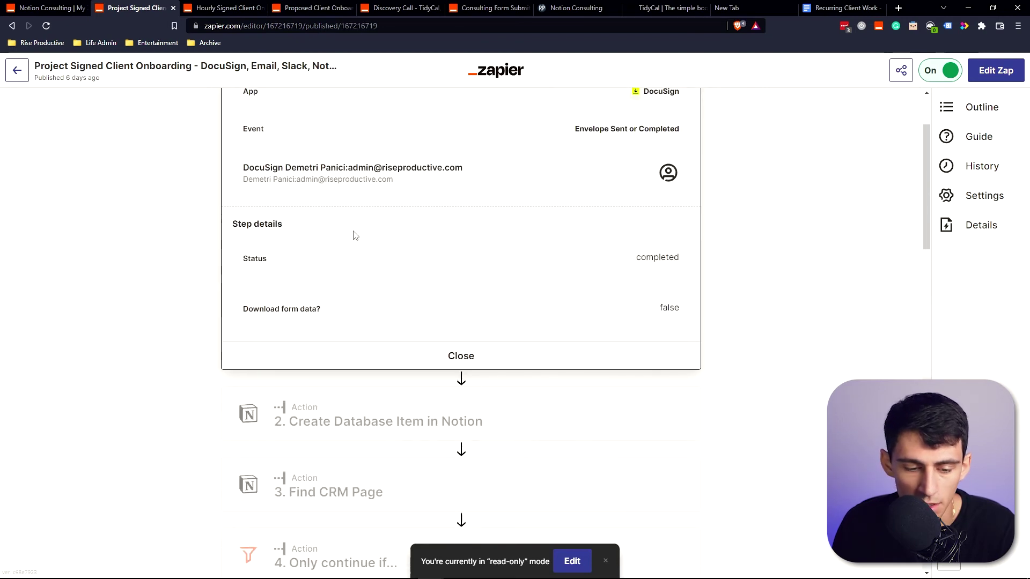
scroll(339, 376, down, 1)
click(338, 377)
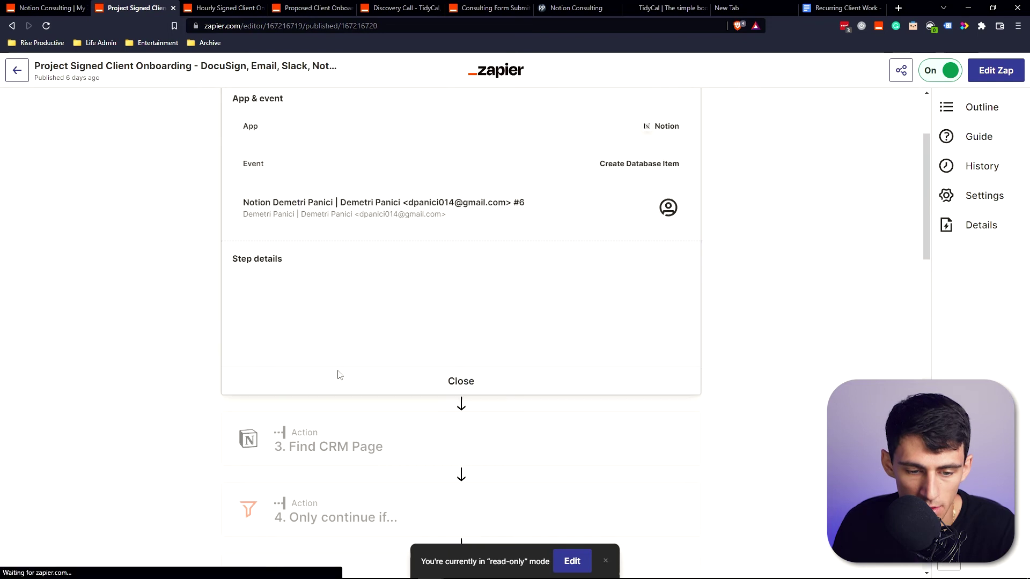
scroll(432, 372, down, 7)
scroll(453, 375, down, 4)
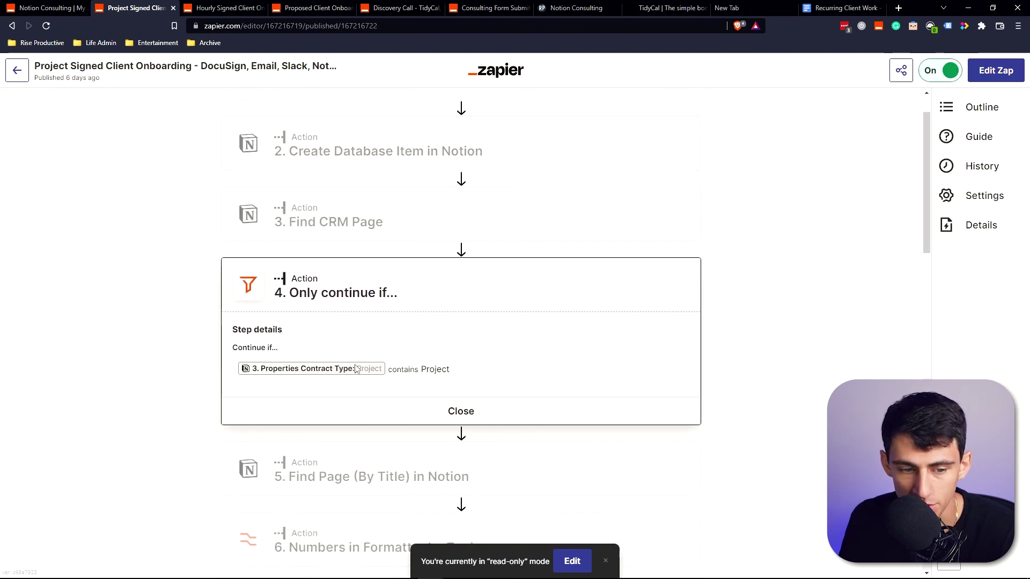
scroll(355, 370, down, 1)
scroll(355, 328, down, 2)
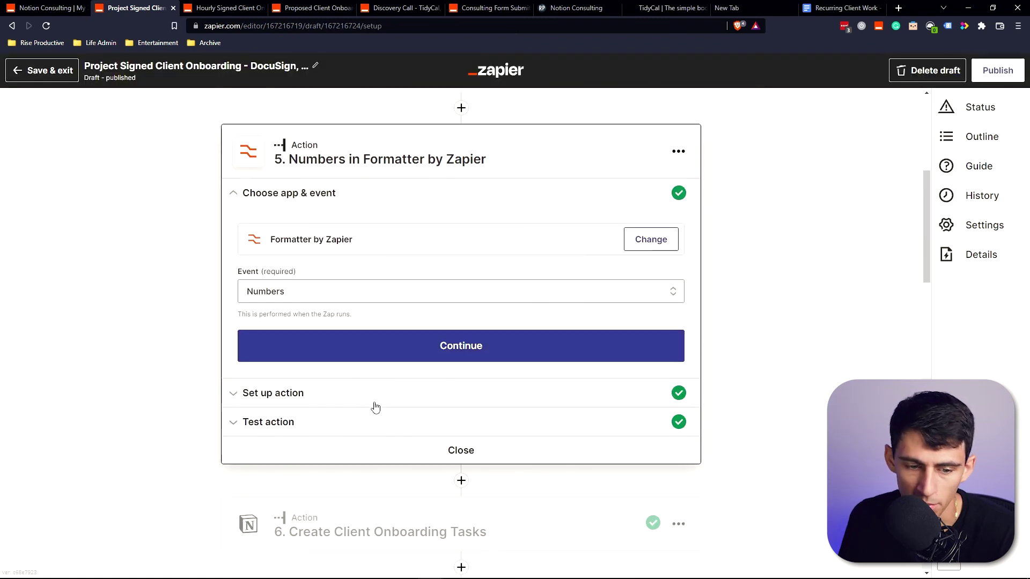
Show step 5's Formatter setup multiplying the Project Value by 50.
click(376, 404)
scroll(386, 426, down, 1)
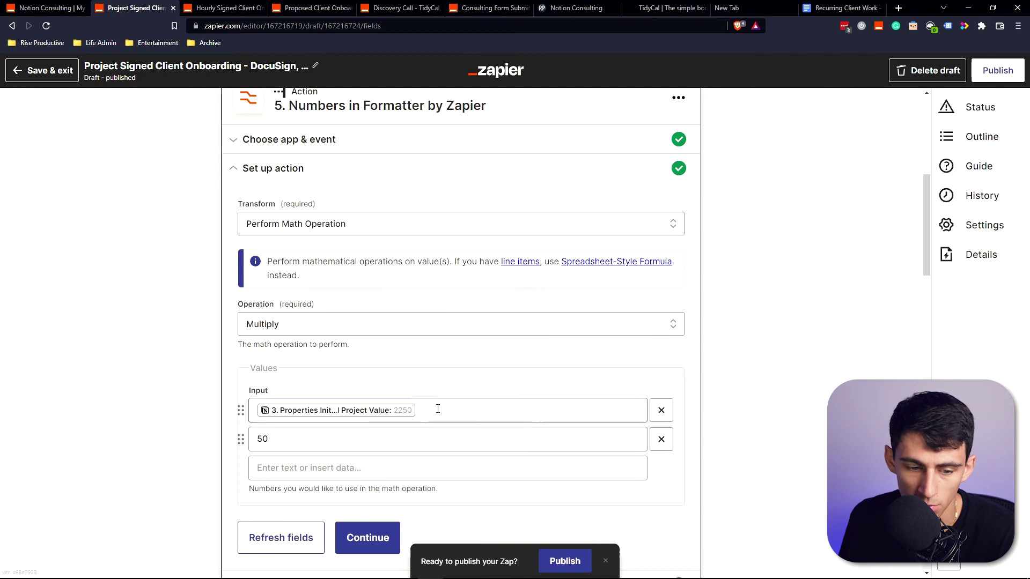
scroll(376, 348, down, 3)
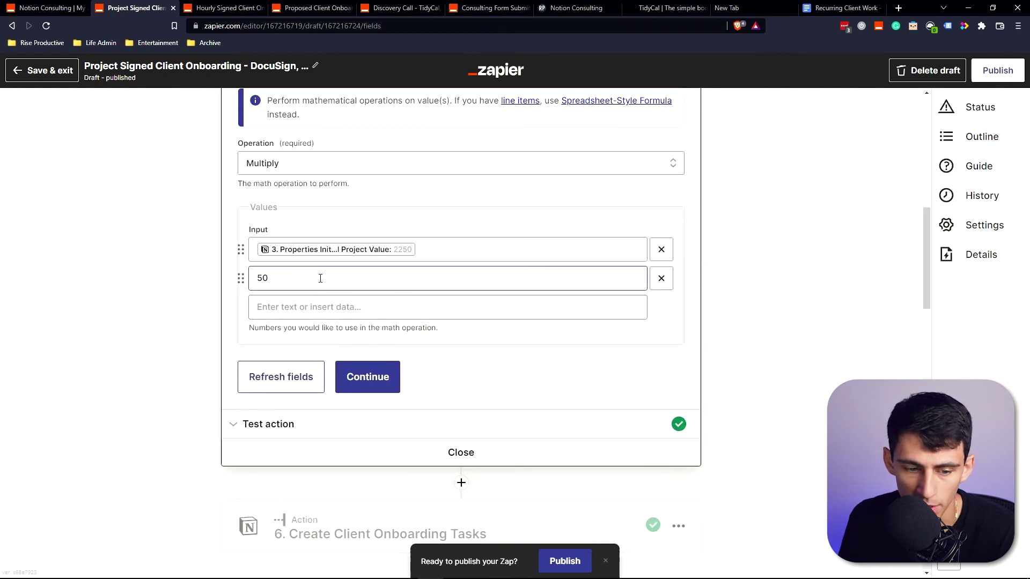
scroll(317, 322, down, 3)
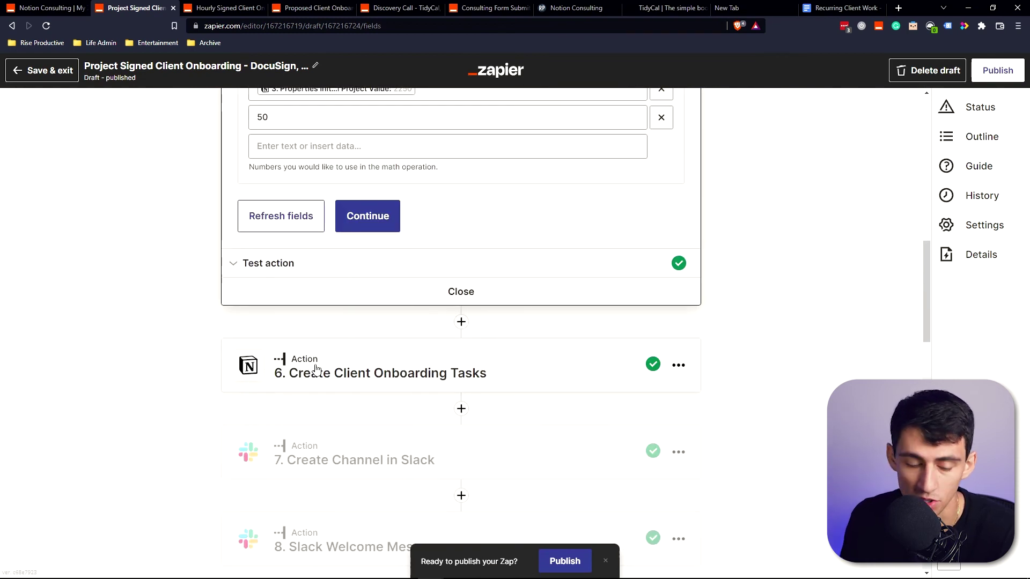
Expand step 6, Create Client Onboarding Tasks, and review its Notion fields.
click(402, 375)
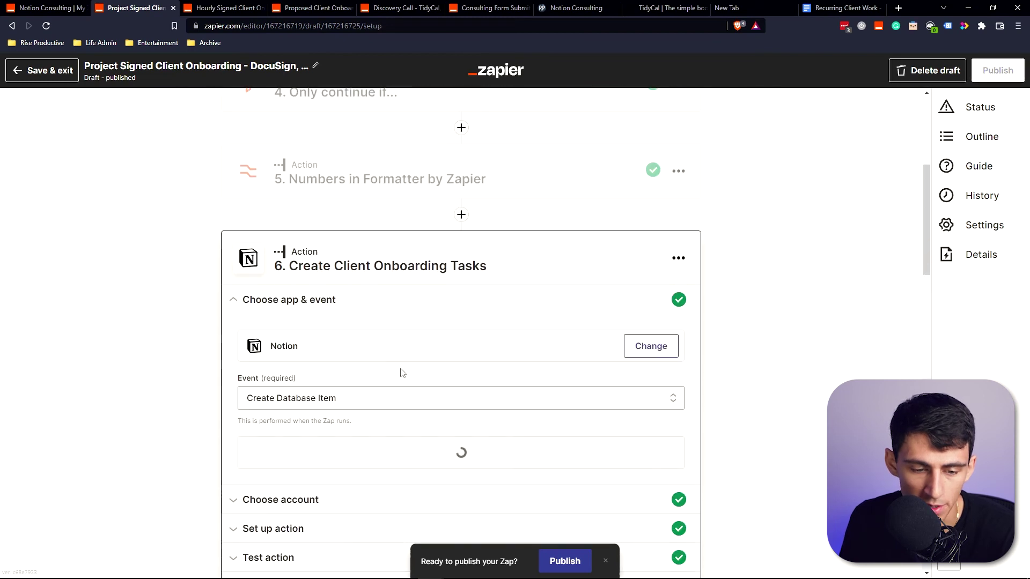
scroll(264, 279, down, 4)
click(264, 284)
scroll(465, 297, down, 5)
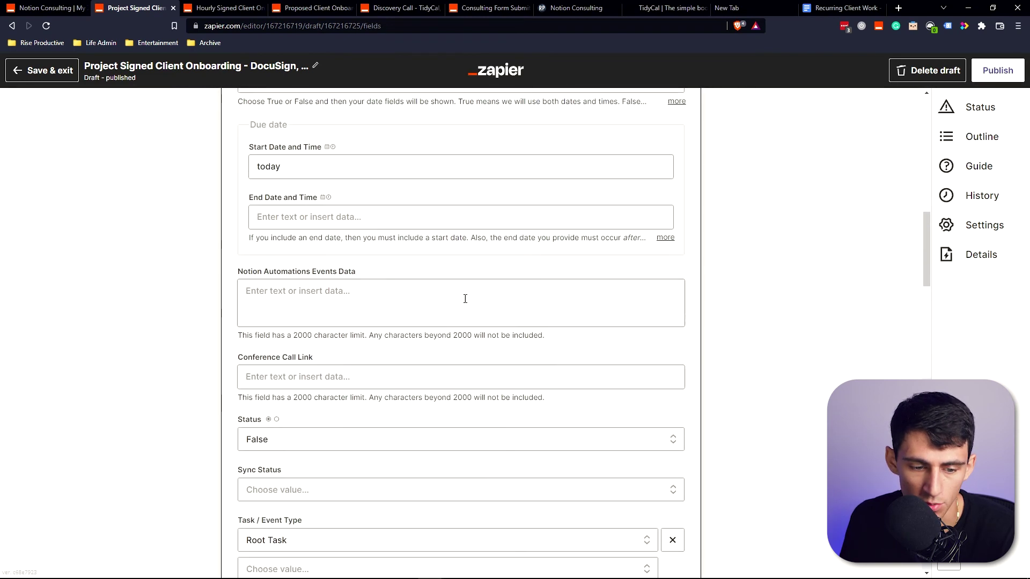
scroll(530, 294, down, 10)
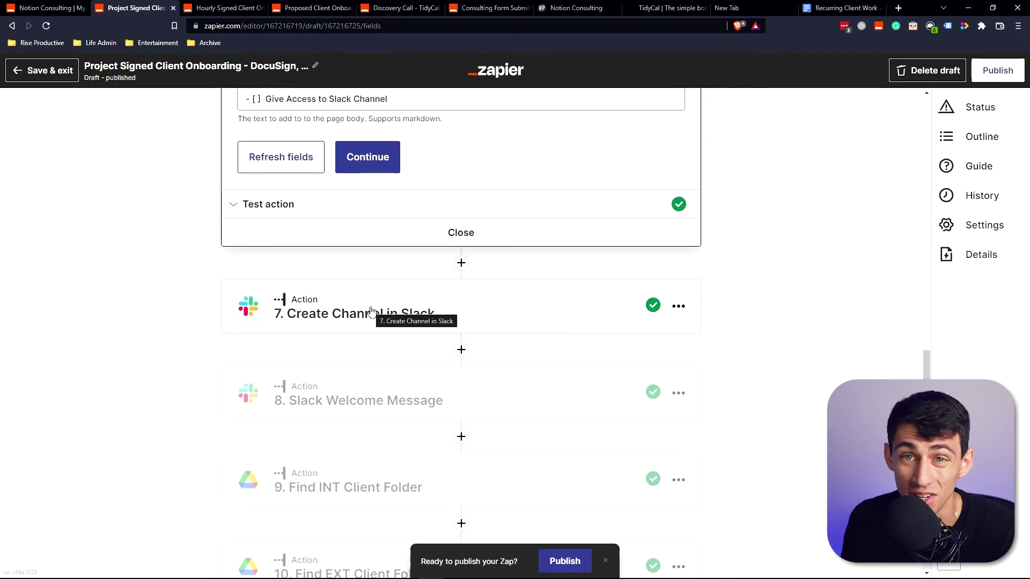
scroll(390, 310, down, 2)
scroll(390, 299, down, 3)
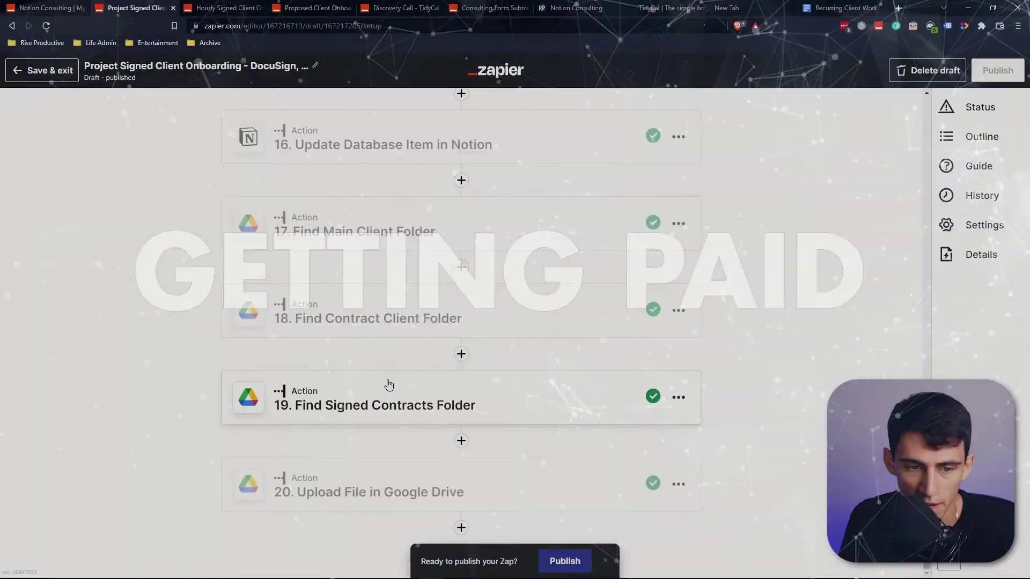
Show the setup of step 11, Create Price in Stripe.
scroll(385, 383, up, 6)
scroll(384, 383, up, 3)
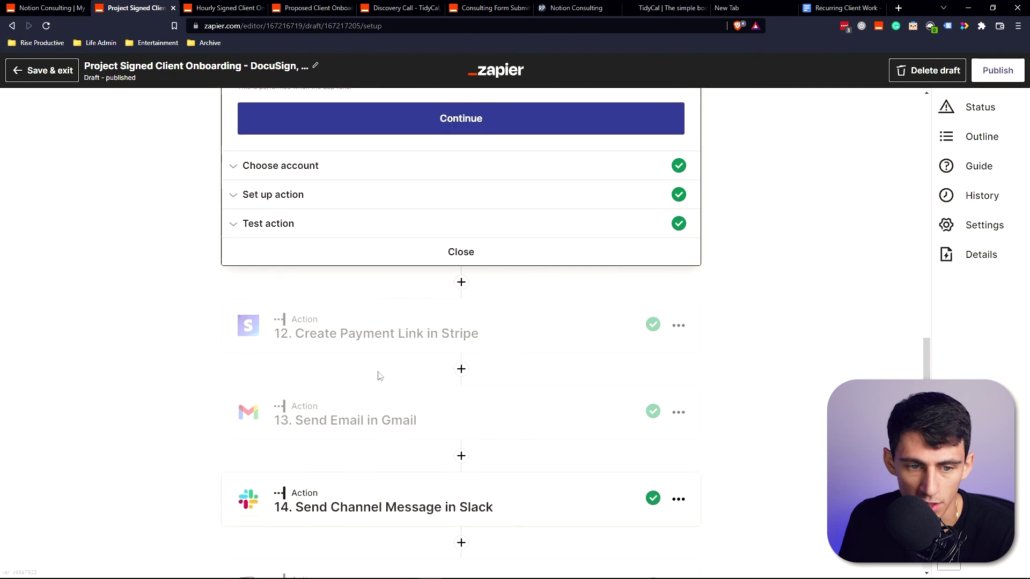
click(281, 194)
scroll(460, 350, up, 3)
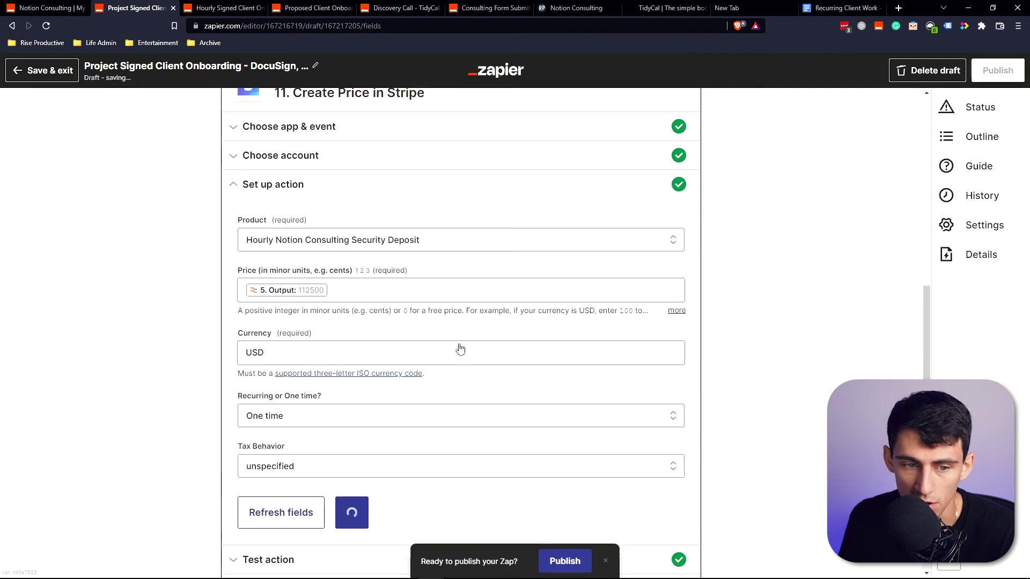
scroll(352, 301, down, 6)
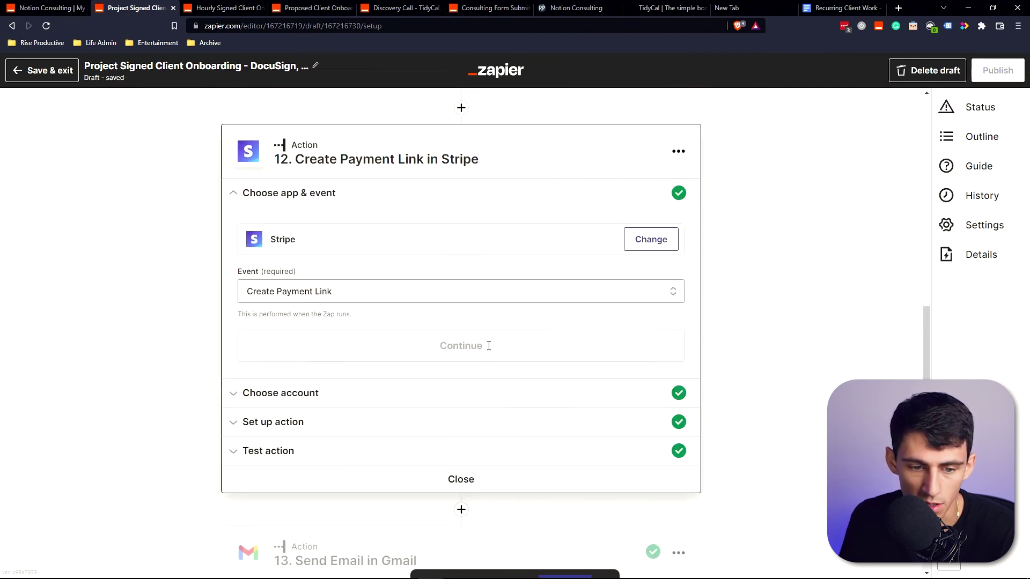
Show the line item settings of step 12, Create Payment Link.
click(317, 468)
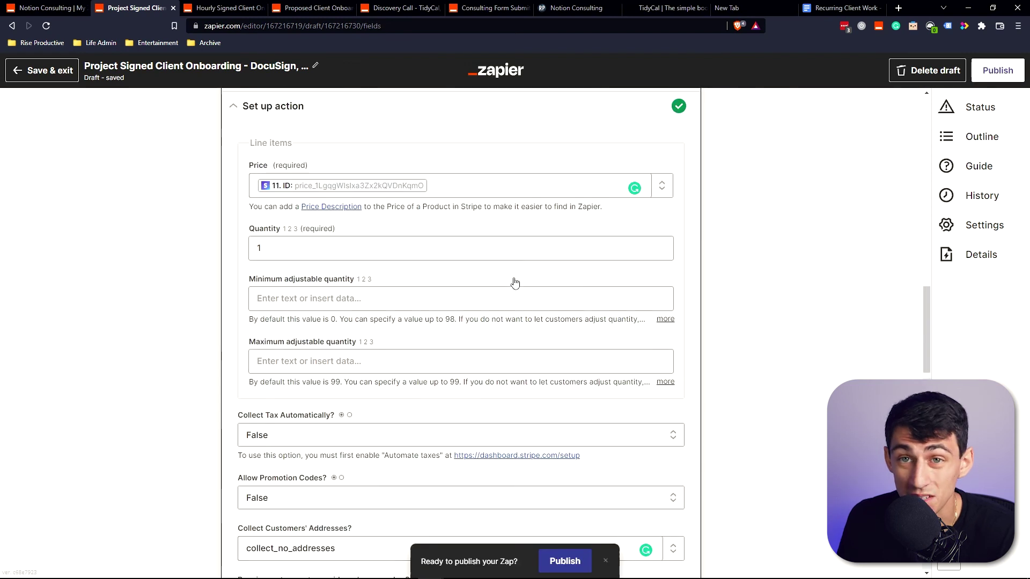
scroll(515, 283, down, 8)
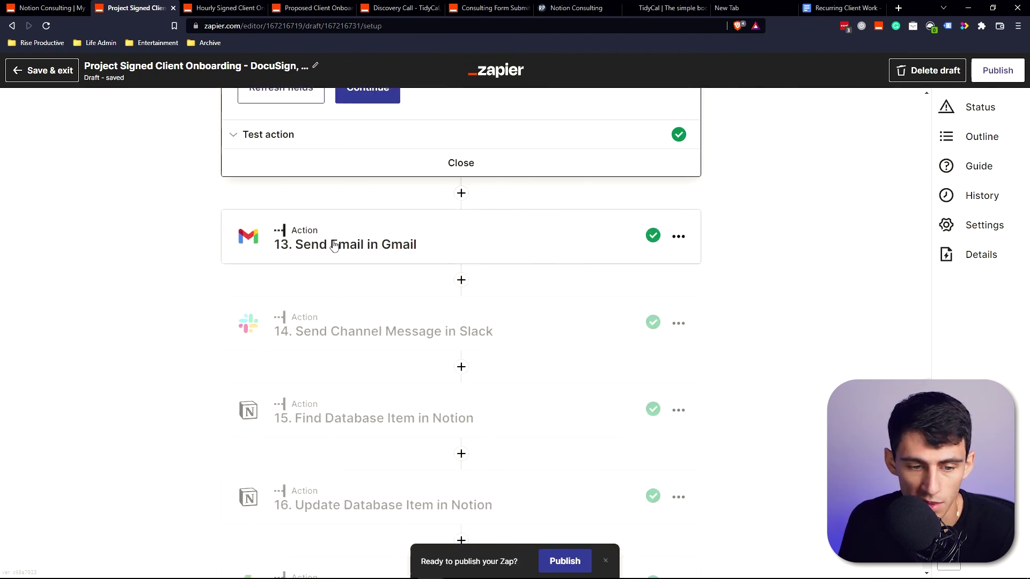
scroll(340, 296, down, 1)
Show step 13's Gmail email body containing the Stripe deposit payment link.
click(297, 325)
scroll(382, 339, down, 6)
scroll(580, 229, down, 5)
scroll(620, 247, down, 1)
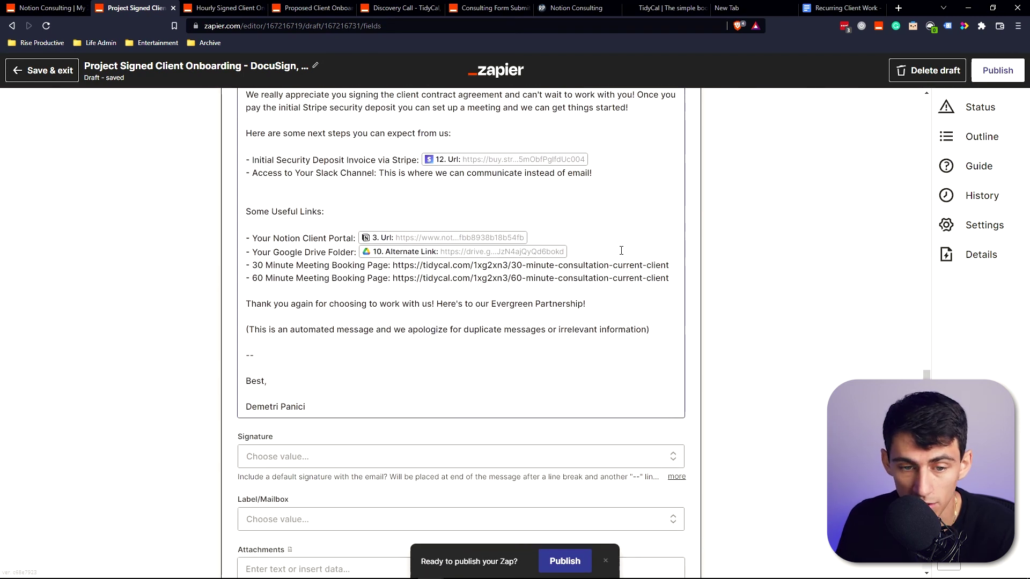